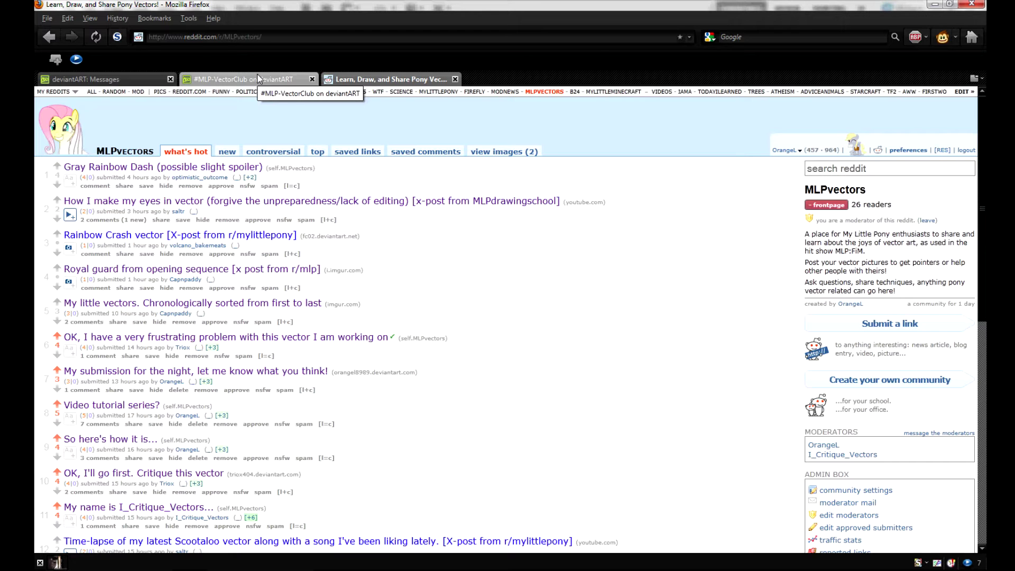
# Look over the #MLP-VectorClub group page and scroll the MLPvectors subreddit, then return to Photoshop
pyautogui.click(259, 78)
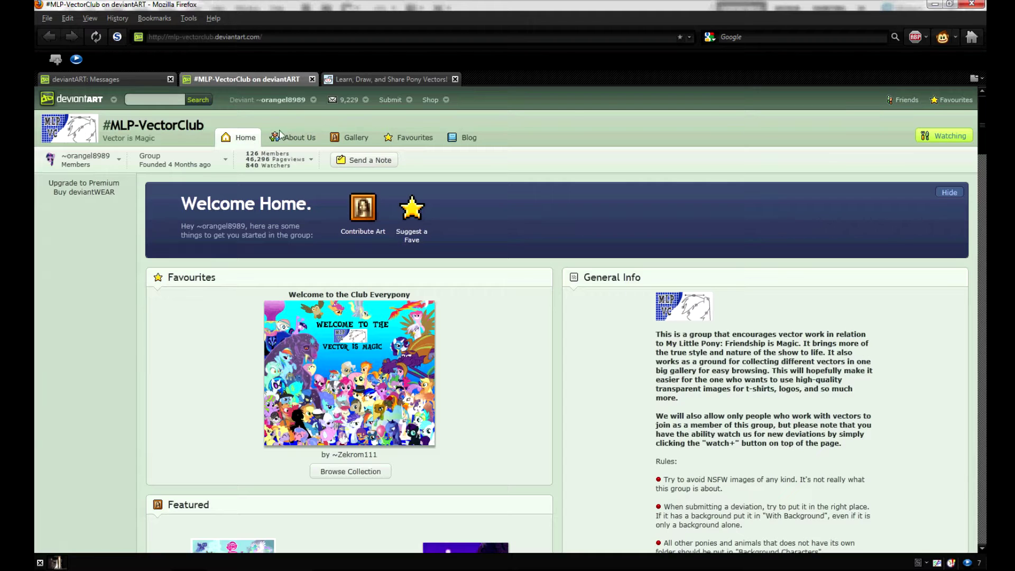
pyautogui.click(337, 82)
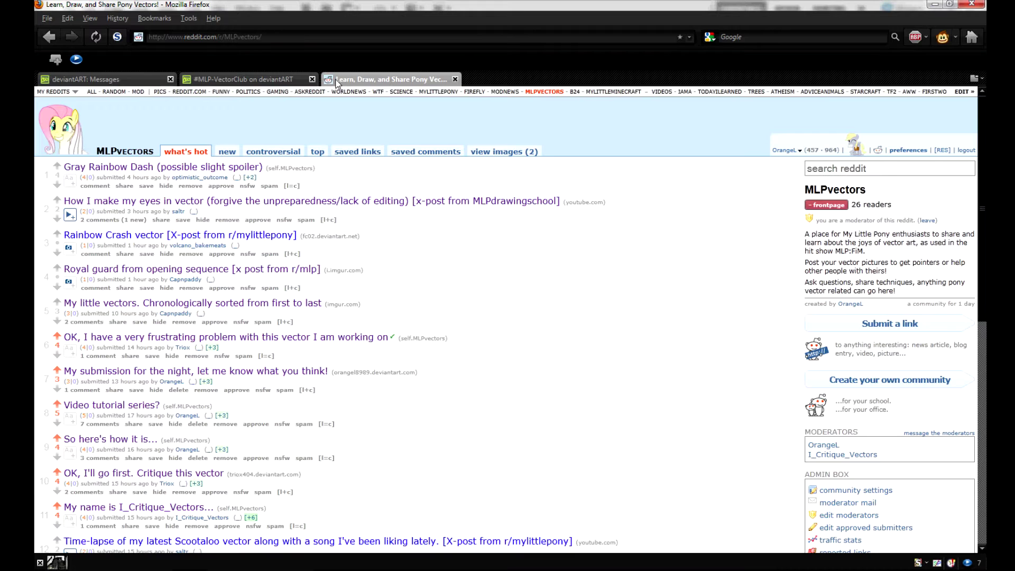
pyautogui.scroll(-3, 375, 200)
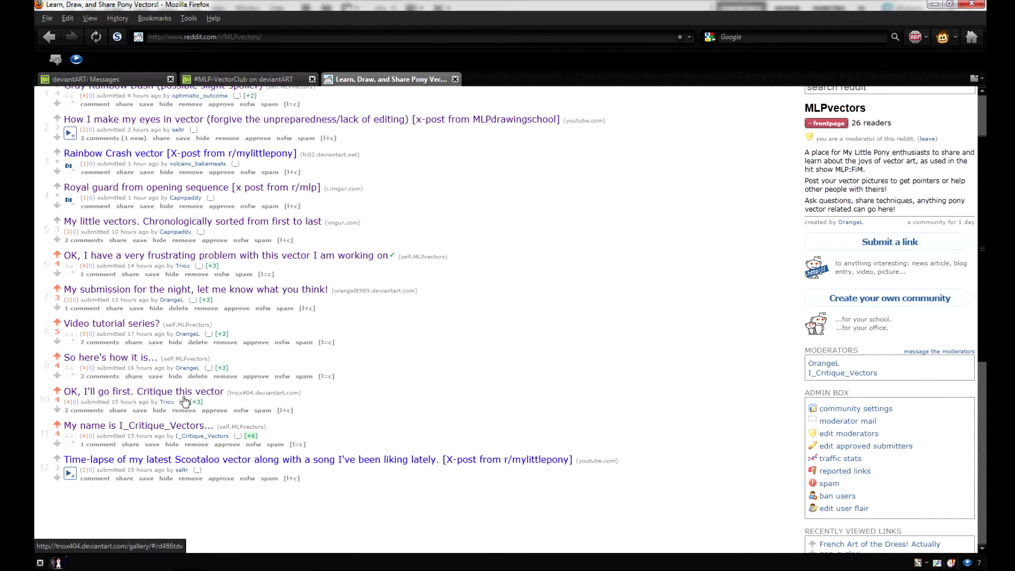
pyautogui.hotkey('alt', 'Tab')
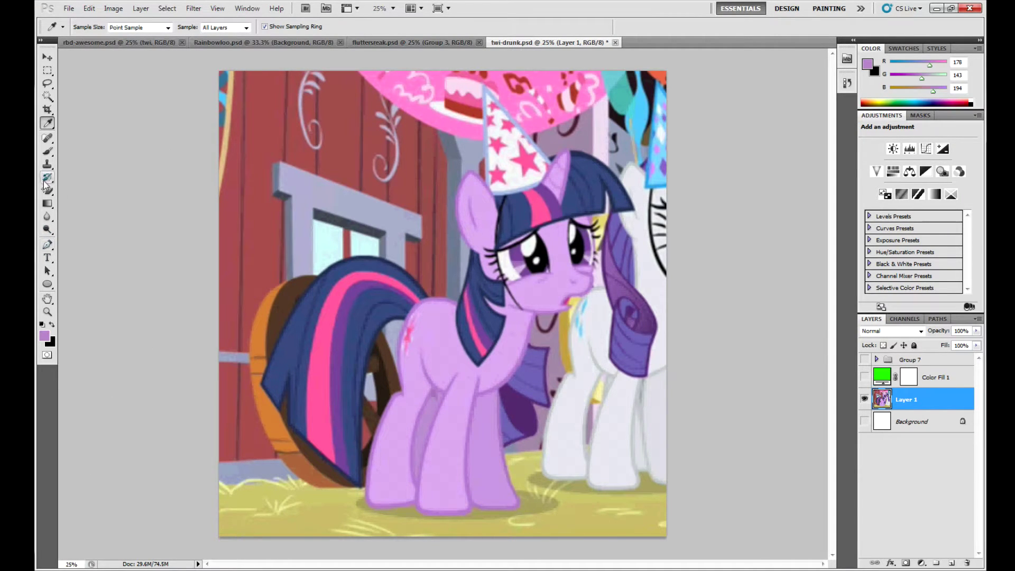
# Pick the brush tool, glance at the subreddit, and bring up the rbd-awesome Twilight document
pyautogui.press('b')
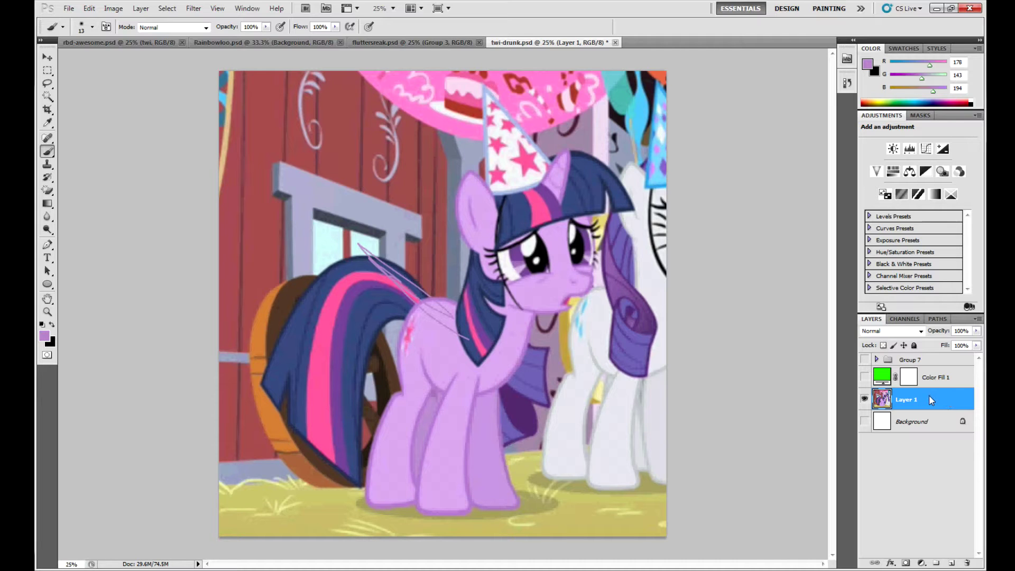
pyautogui.hotkey('alt', '.')
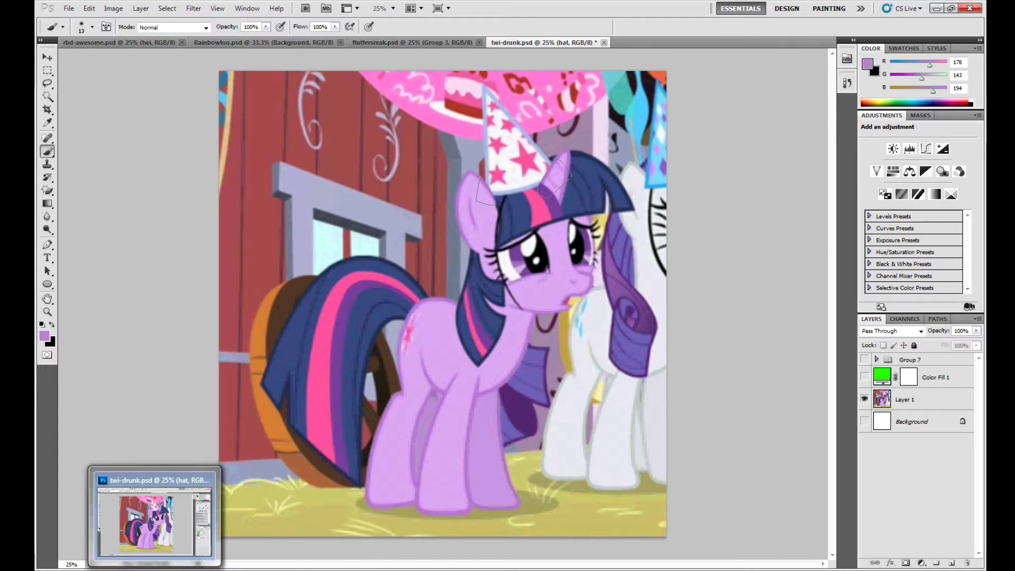
pyautogui.click(57, 561)
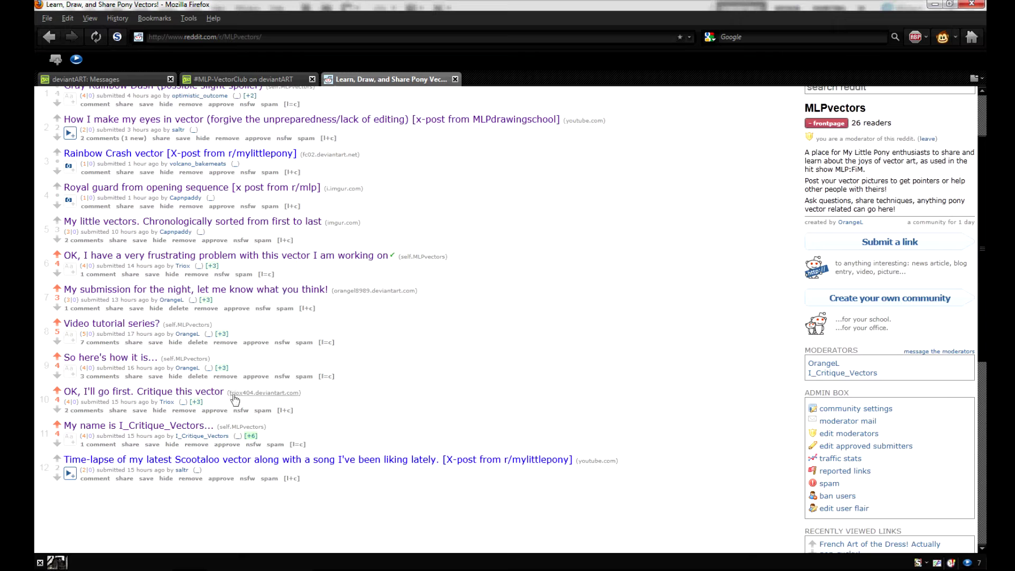
pyautogui.hotkey('alt', 'Tab')
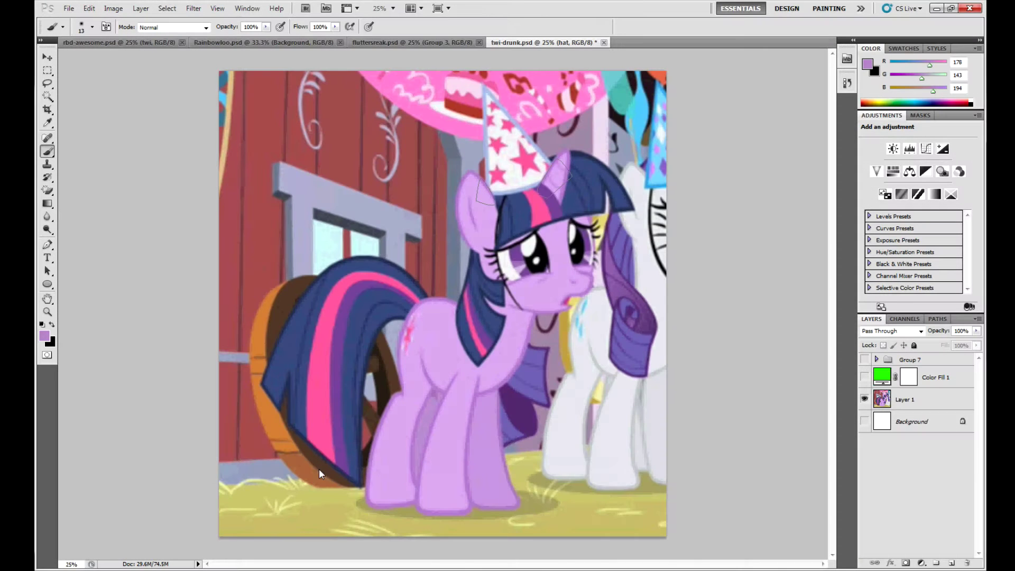
pyautogui.click(411, 43)
pyautogui.click(254, 45)
pyautogui.click(168, 43)
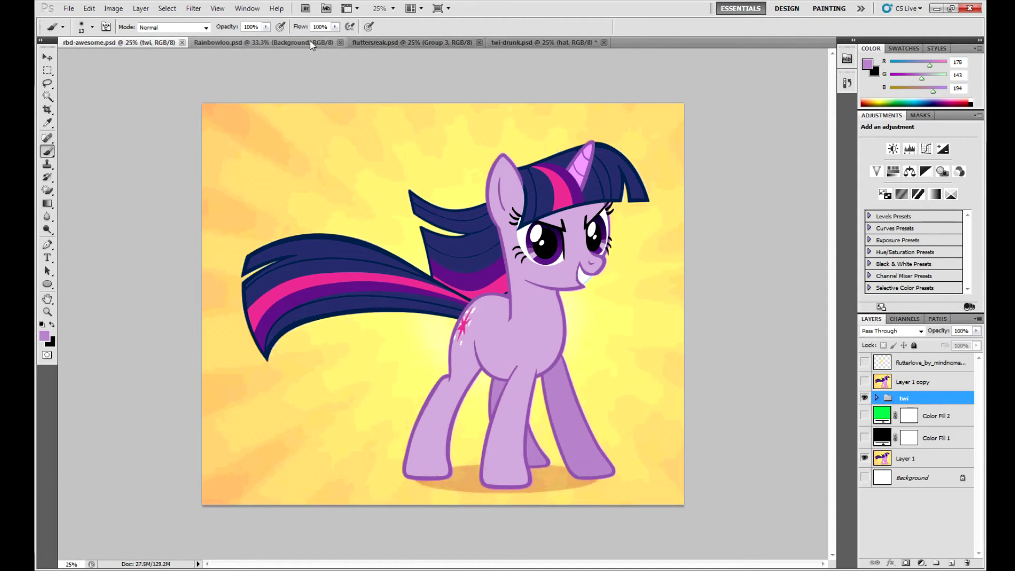
# Hide rbd-awesome's traced twi group to reveal the screenshot, then show fluttersreak.psd
pyautogui.hotkey('alt', 'Tab')
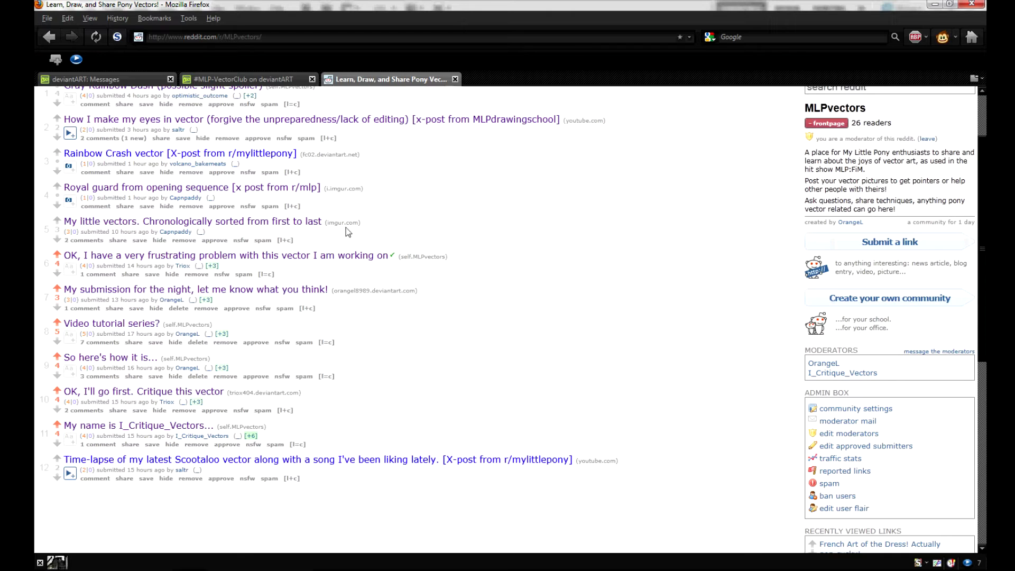
pyautogui.hotkey('alt', 'Tab')
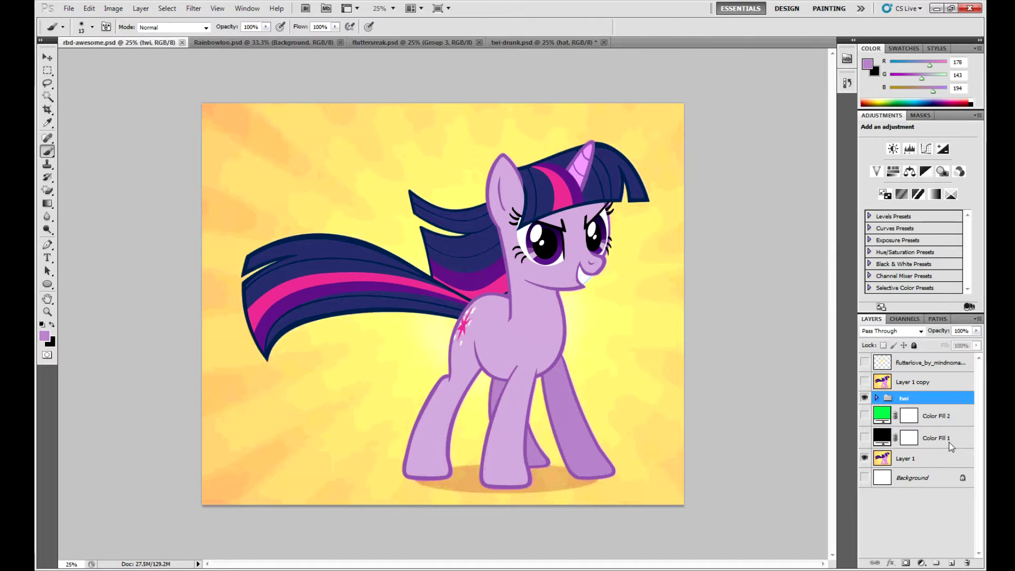
pyautogui.click(864, 398)
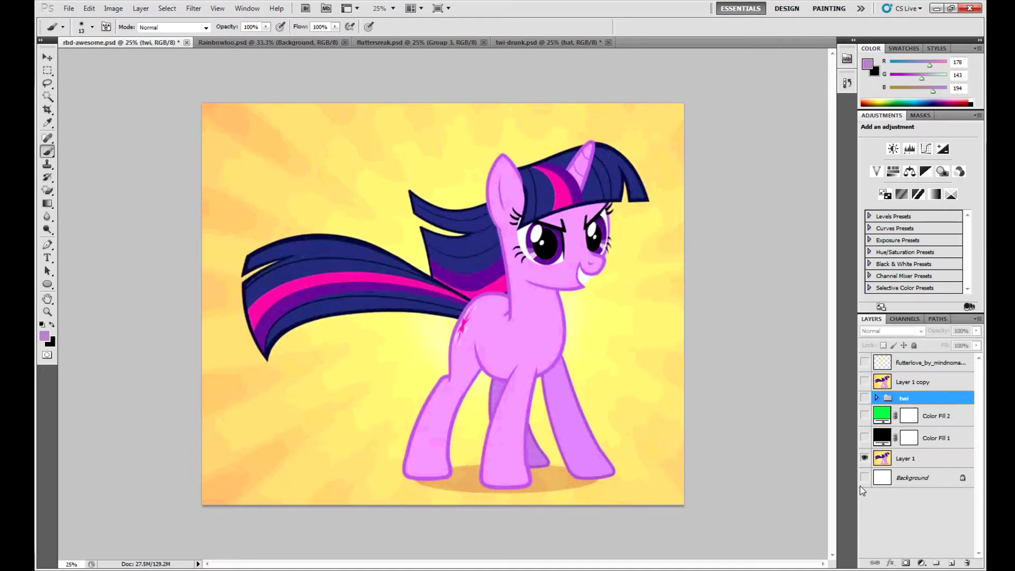
pyautogui.click(268, 42)
pyautogui.click(427, 42)
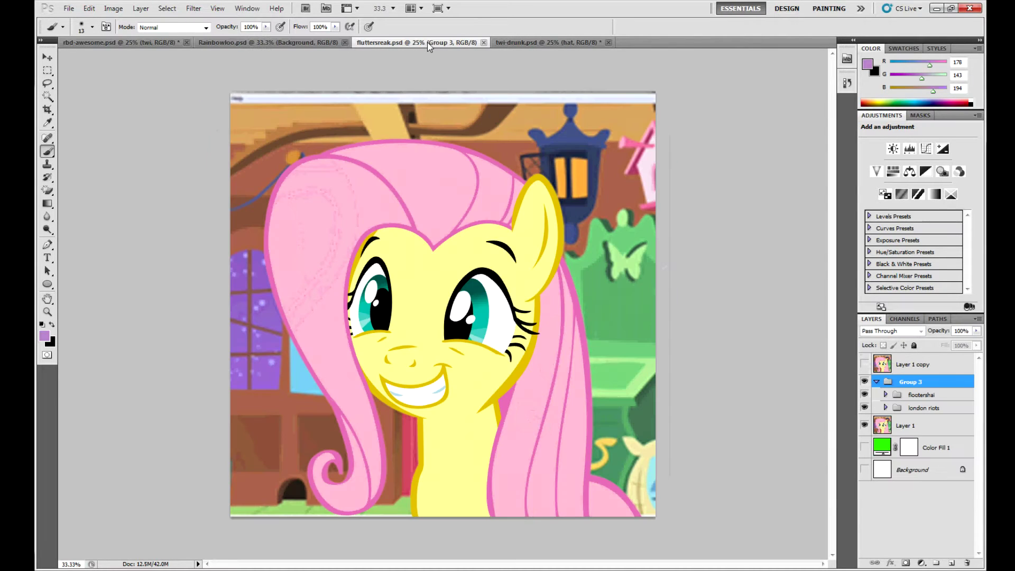
# Toggle Group 3's vectors off and on, then hide the Layer 1 screenshot
pyautogui.click(863, 382)
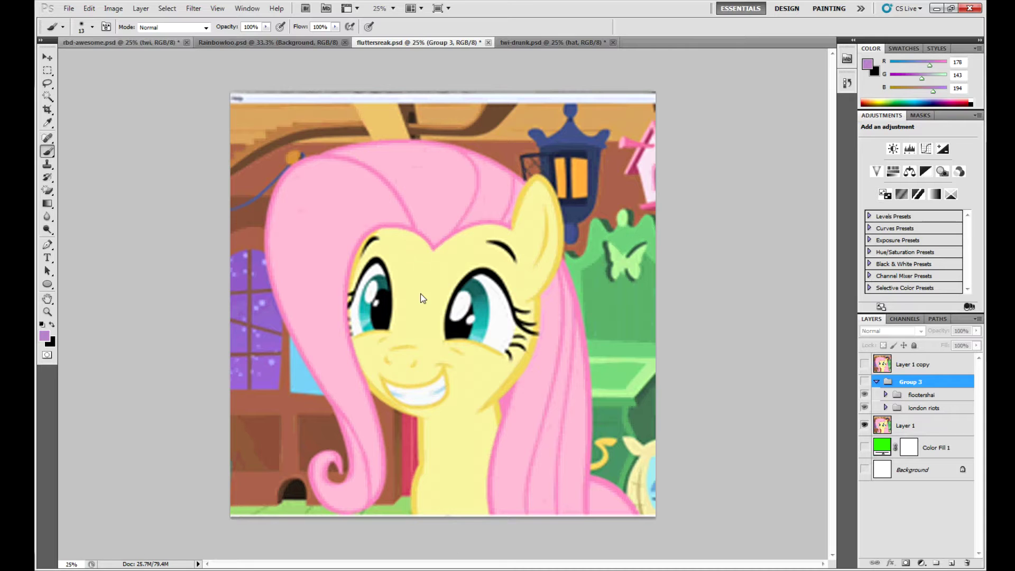
pyautogui.click(863, 382)
pyautogui.click(863, 425)
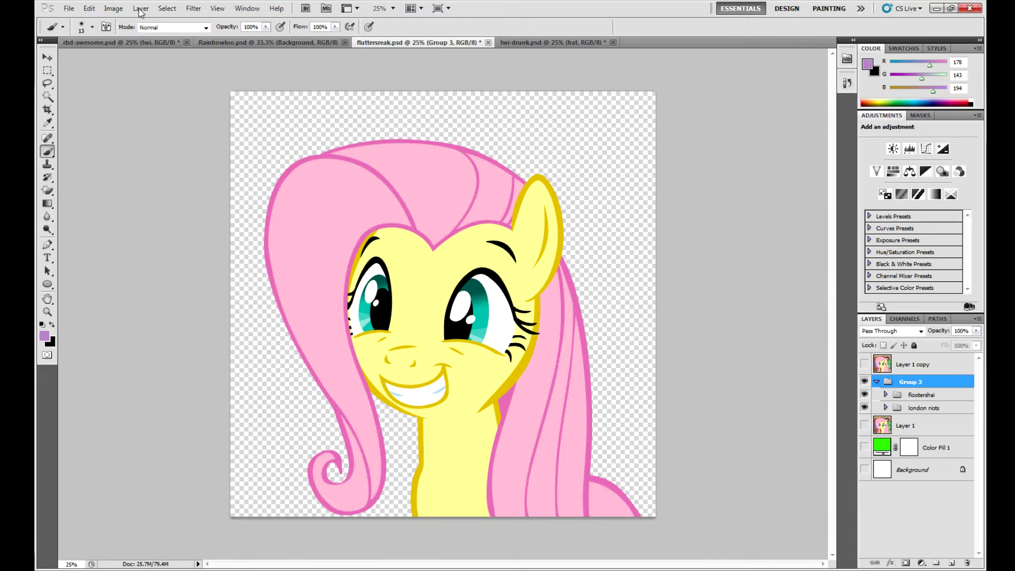
# Resize the image to 50 percent width in Image Size, then undo the resize
pyautogui.click(113, 8)
pyautogui.click(127, 89)
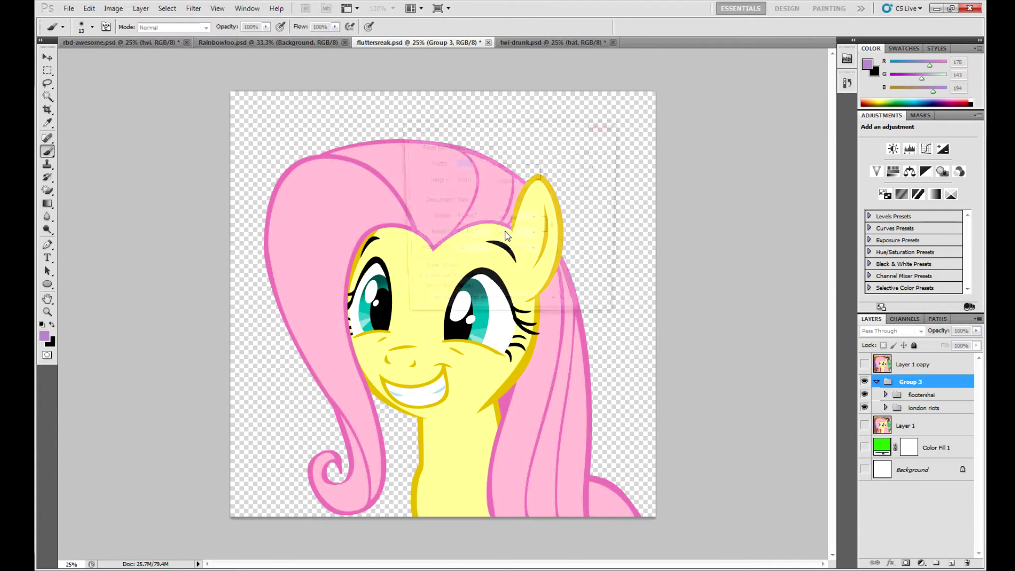
pyautogui.click(513, 163)
pyautogui.click(510, 183)
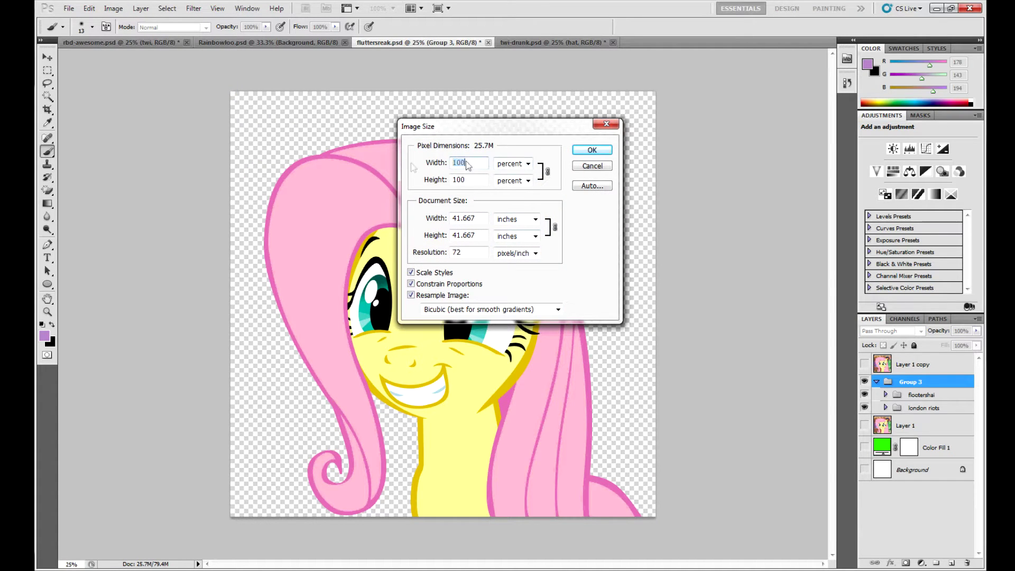
pyautogui.write('50')
pyautogui.press('Return')
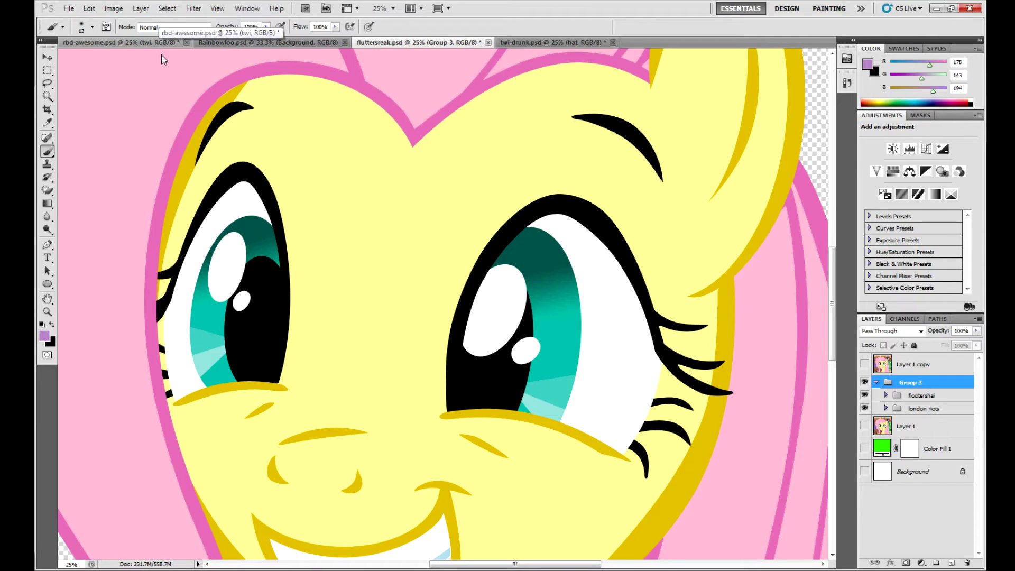
pyautogui.hotkey('ctrl', 'z')
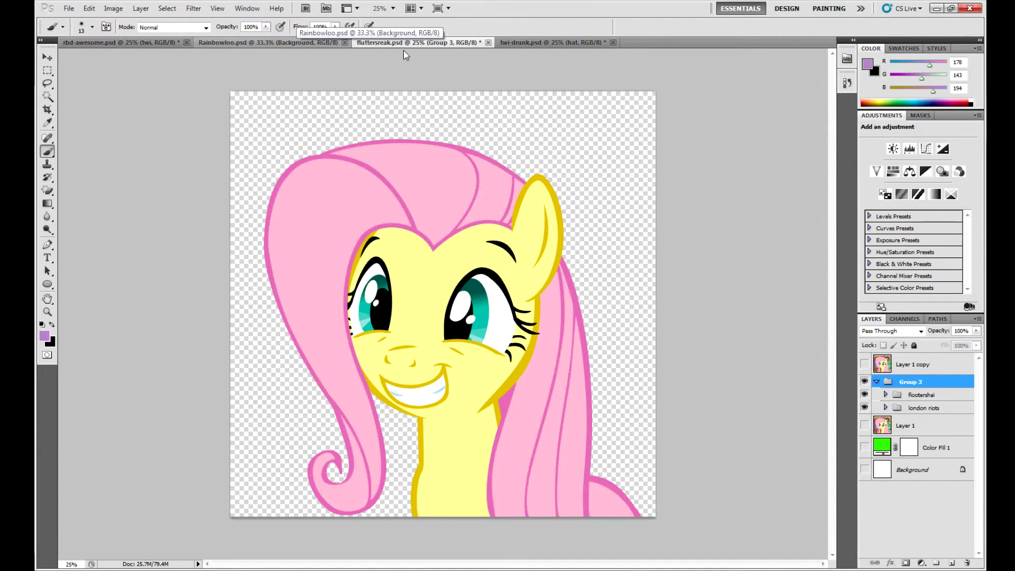
# Expand Group 3's flootershai and hair2 groups and inspect the ear, Shape 1 and hair2 paths
pyautogui.click(876, 381)
pyautogui.click(876, 381)
pyautogui.click(885, 395)
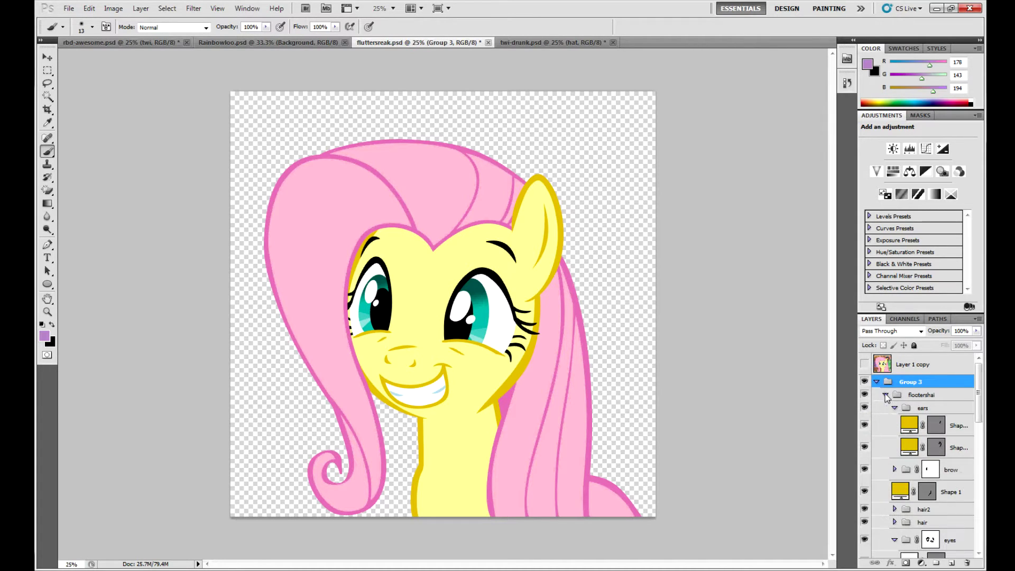
pyautogui.click(934, 427)
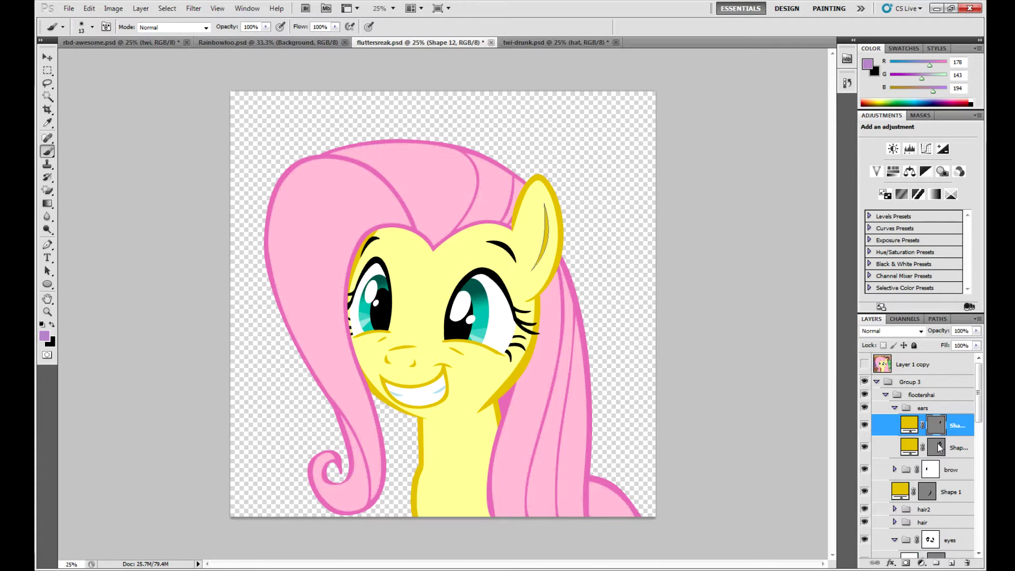
pyautogui.click(939, 448)
pyautogui.click(900, 491)
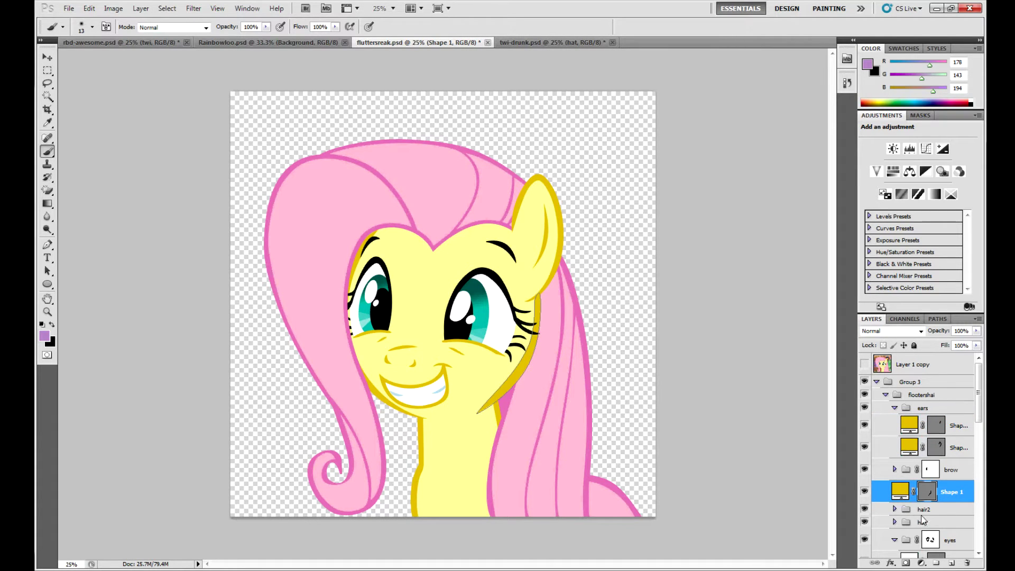
pyautogui.click(894, 508)
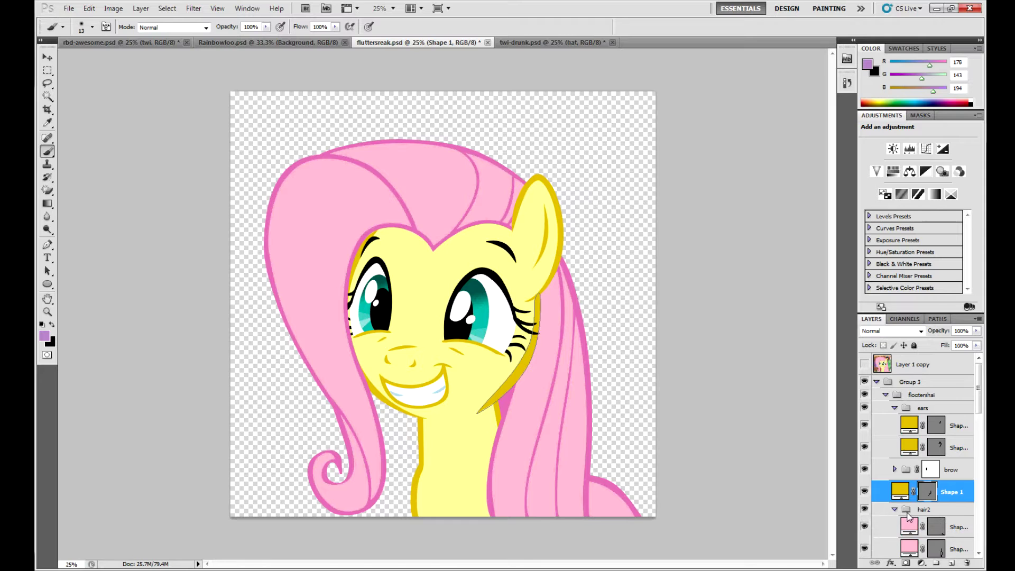
pyautogui.click(937, 545)
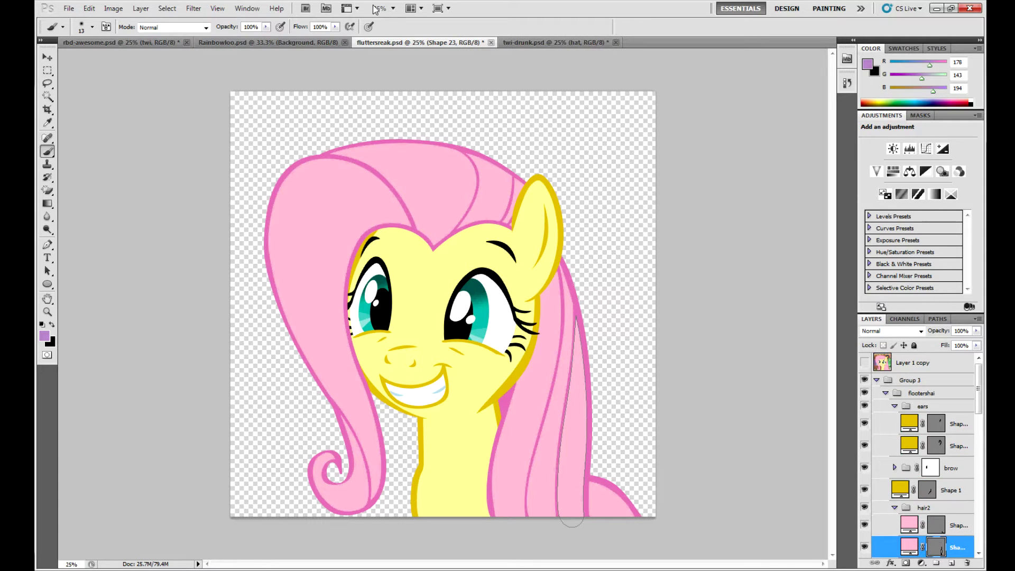
# Compare the Fluttershy screenshot with Group 3's vectors, leaving the vectors alone, then show twi-drunk.psd
pyautogui.click(877, 381)
pyautogui.click(865, 399)
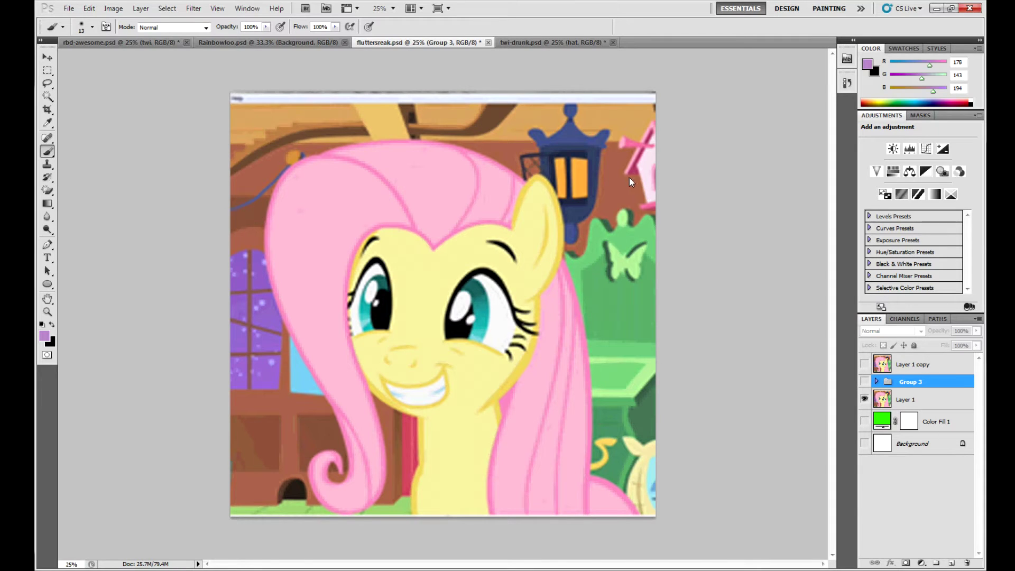
pyautogui.click(875, 381)
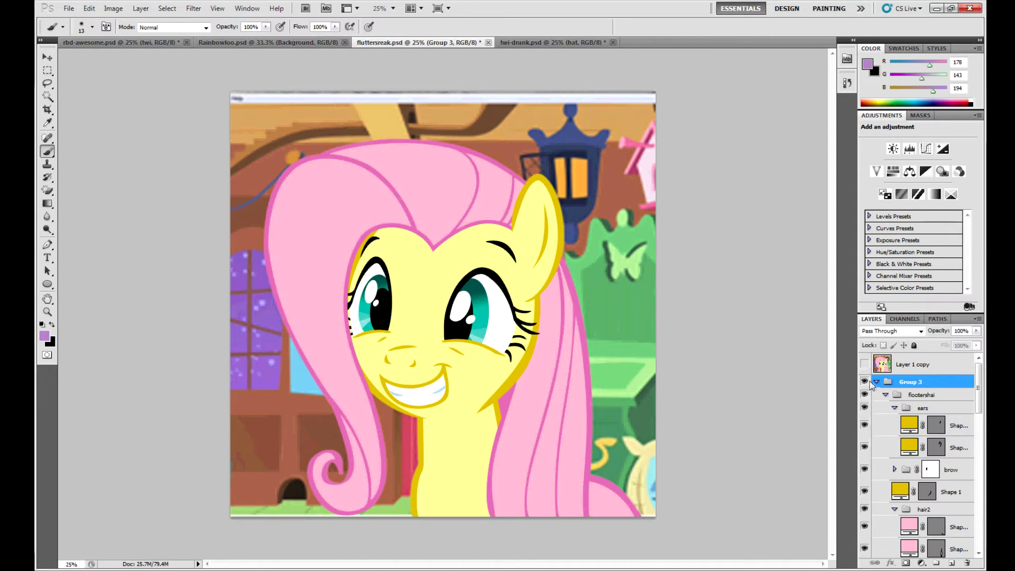
pyautogui.click(864, 382)
pyautogui.click(876, 381)
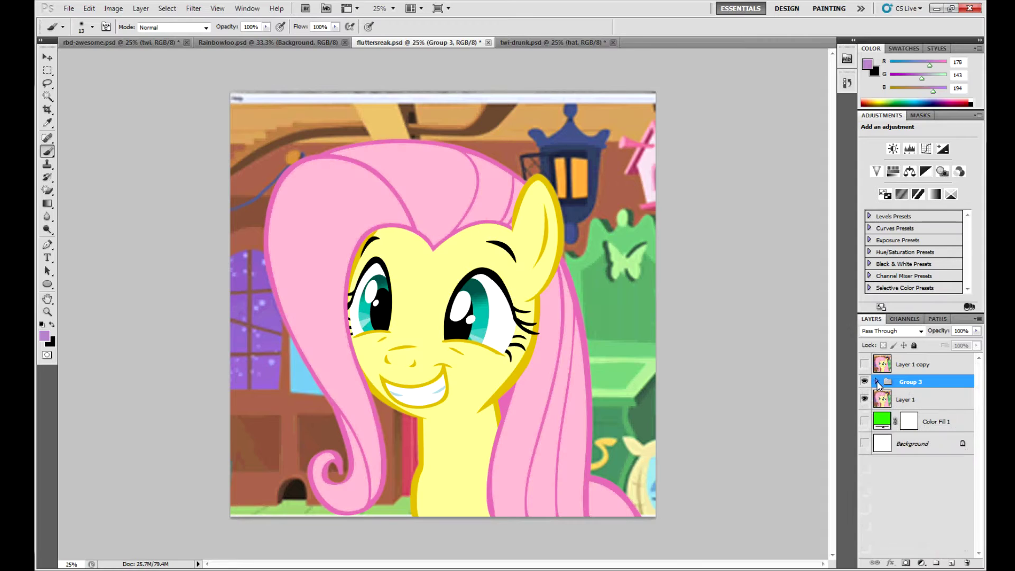
pyautogui.click(864, 398)
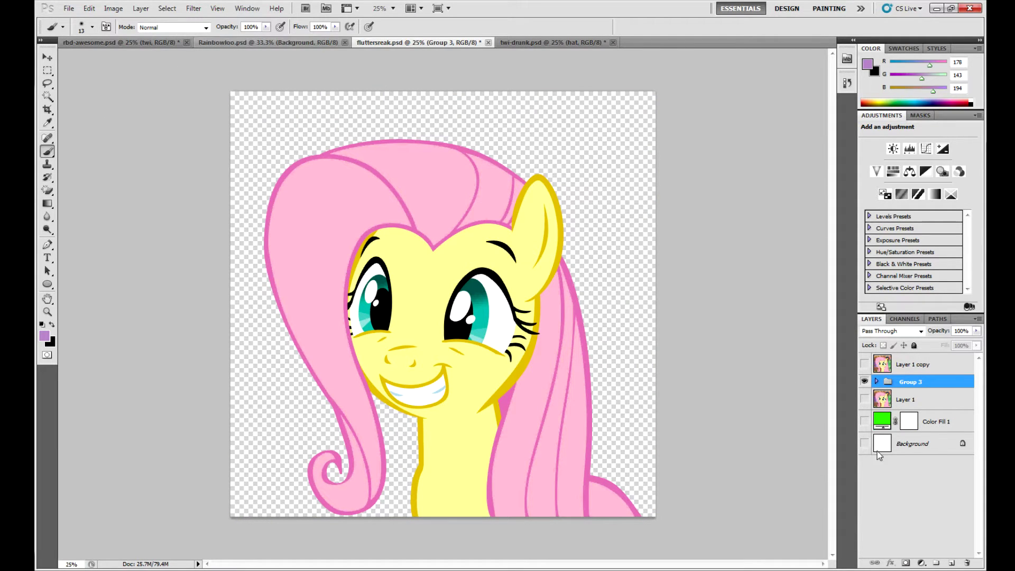
pyautogui.click(877, 381)
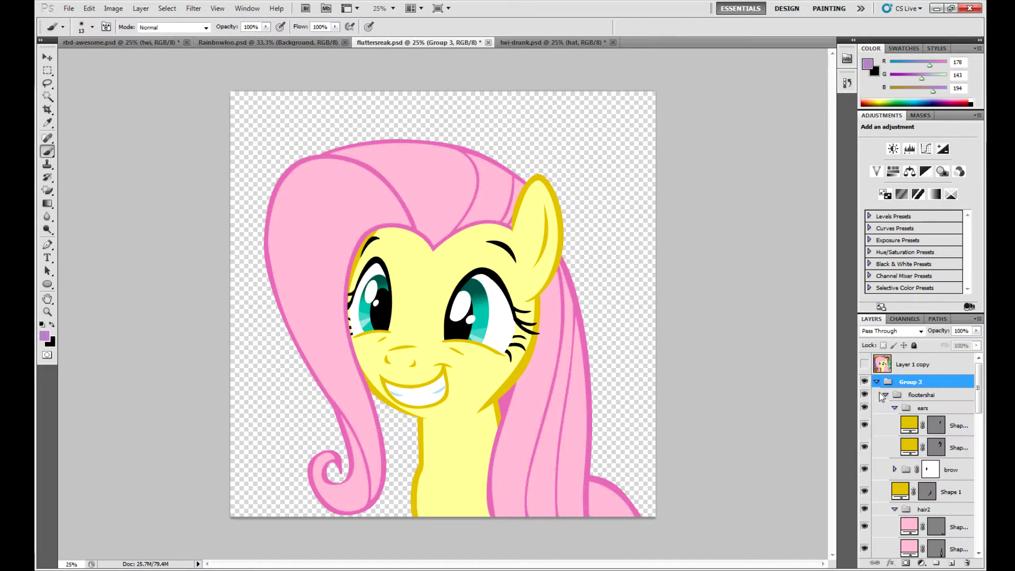
pyautogui.click(942, 434)
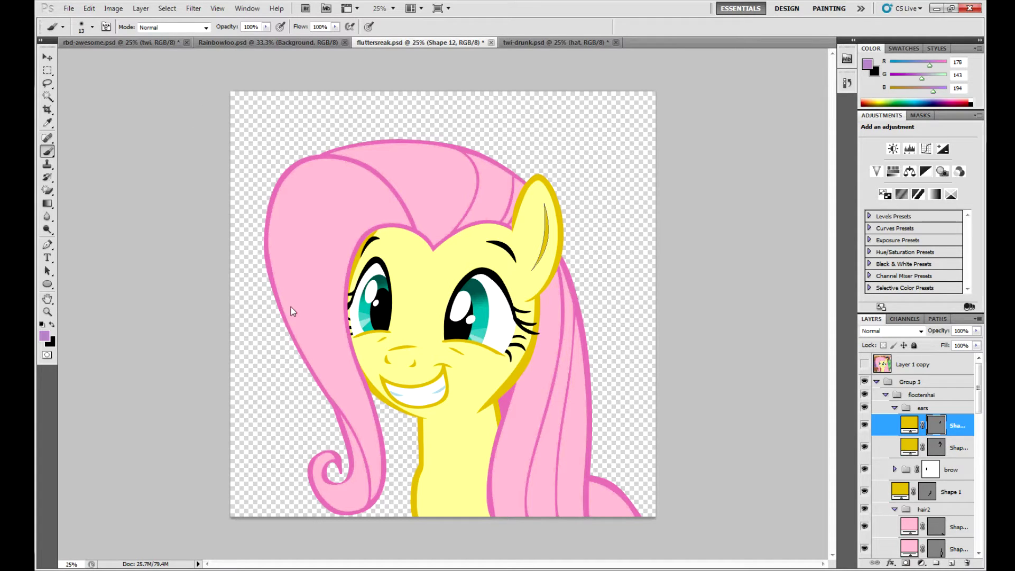
pyautogui.click(876, 382)
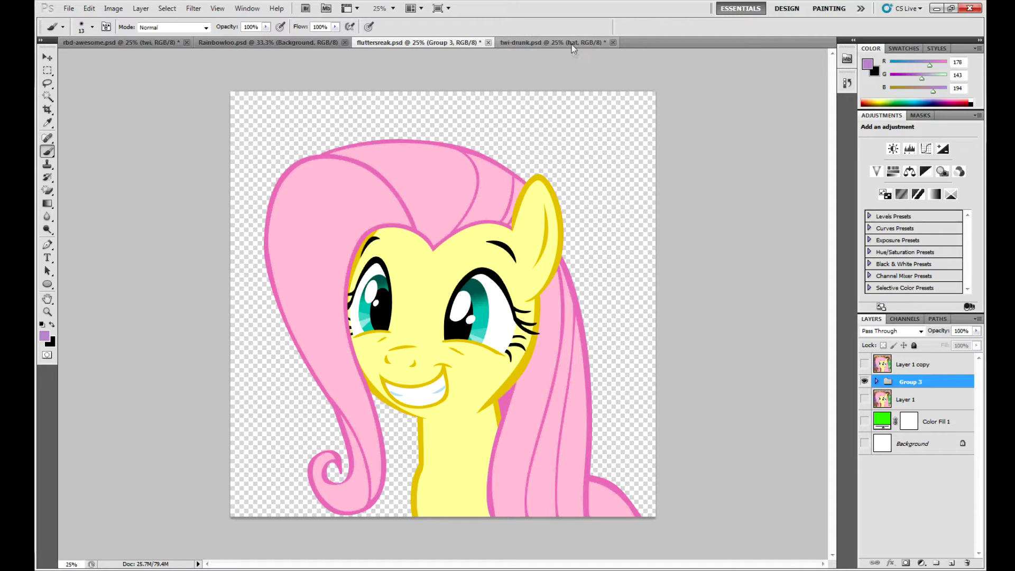
pyautogui.click(535, 44)
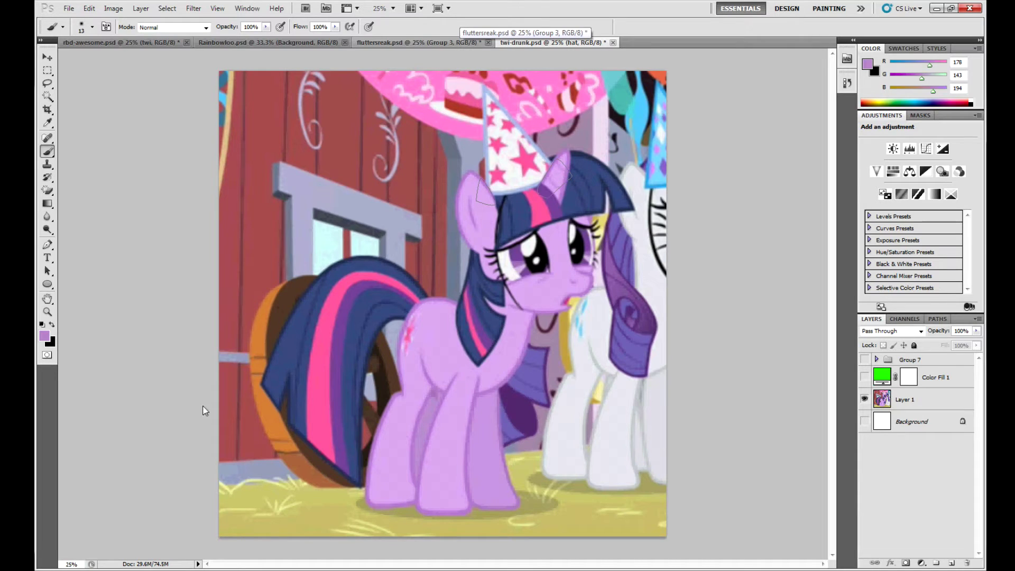
# Cycle through the open documents, dismissing a brush error, and land on rbd-awesome.psd
pyautogui.click(302, 43)
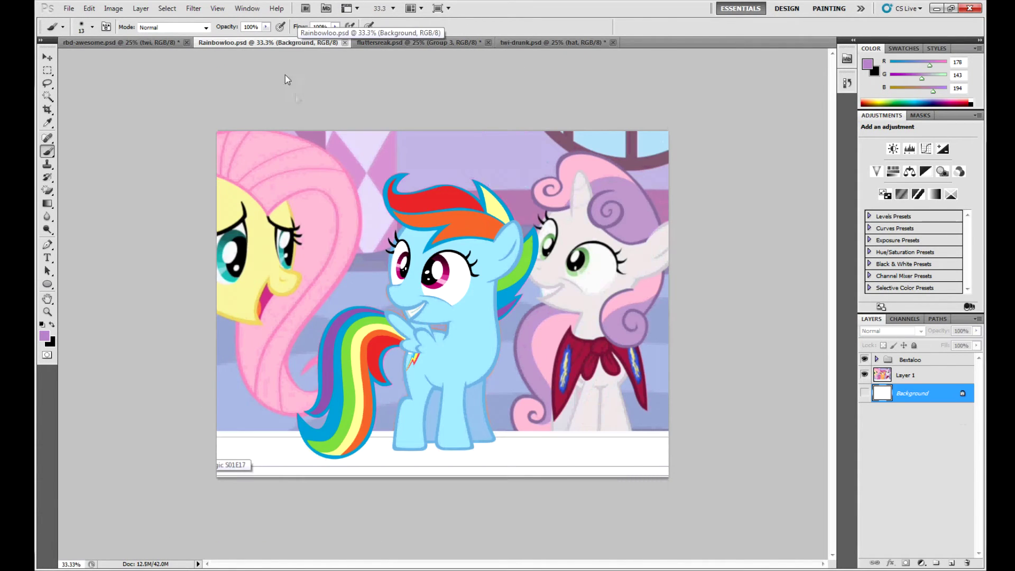
pyautogui.click(418, 43)
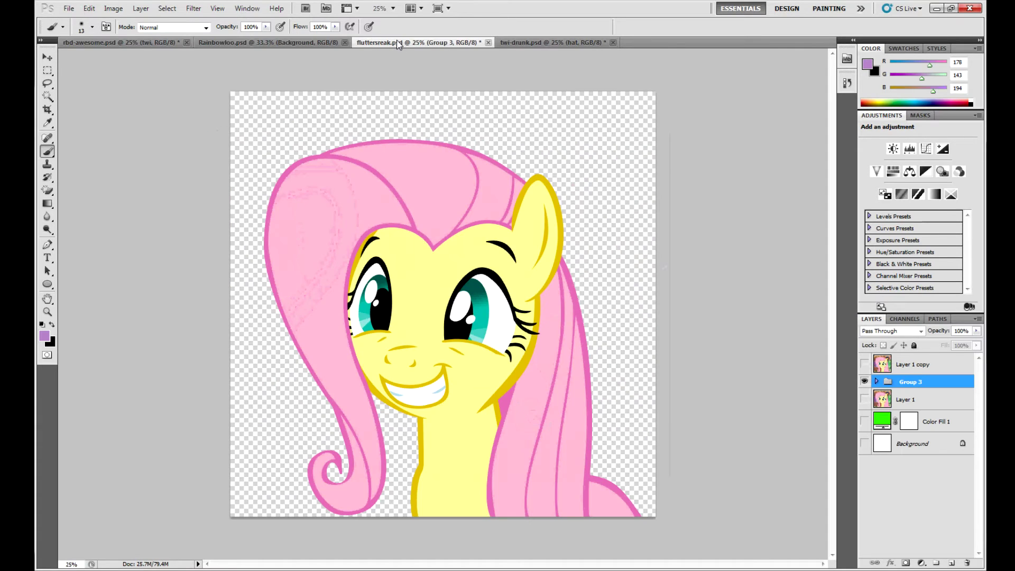
pyautogui.click(119, 49)
pyautogui.click(511, 221)
pyautogui.click(510, 42)
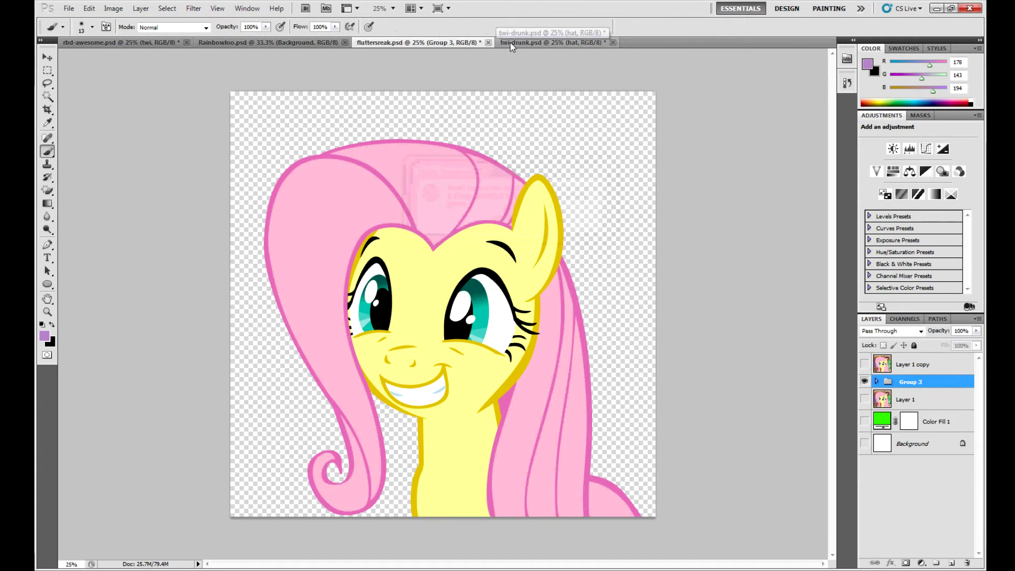
pyautogui.click(269, 51)
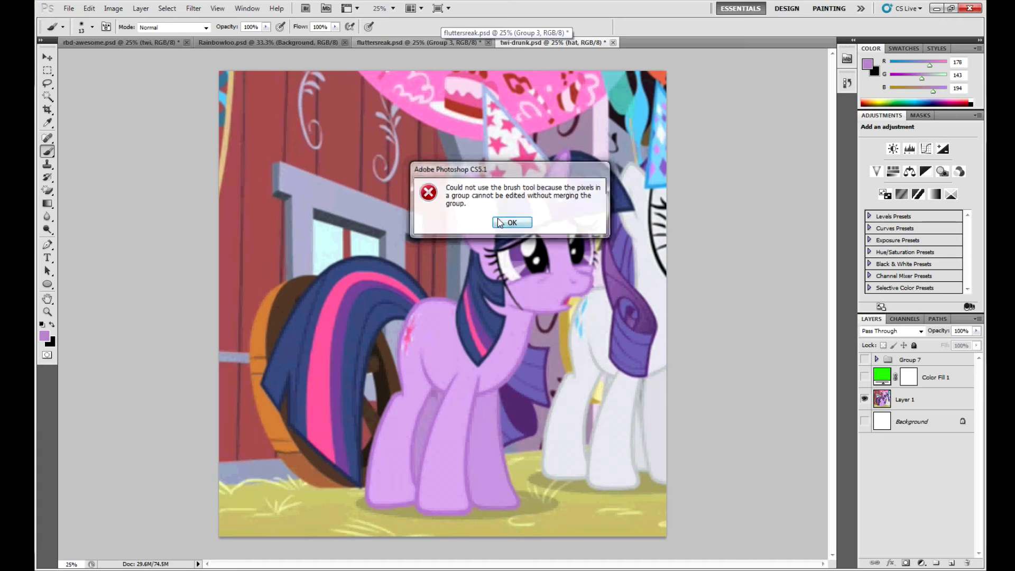
pyautogui.press('Return')
pyautogui.click(271, 43)
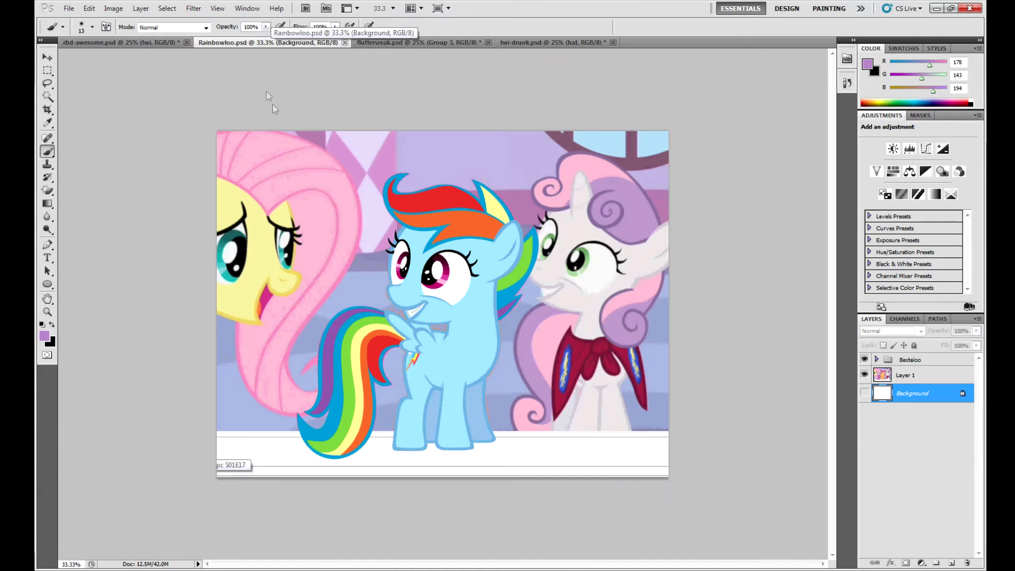
pyautogui.click(162, 43)
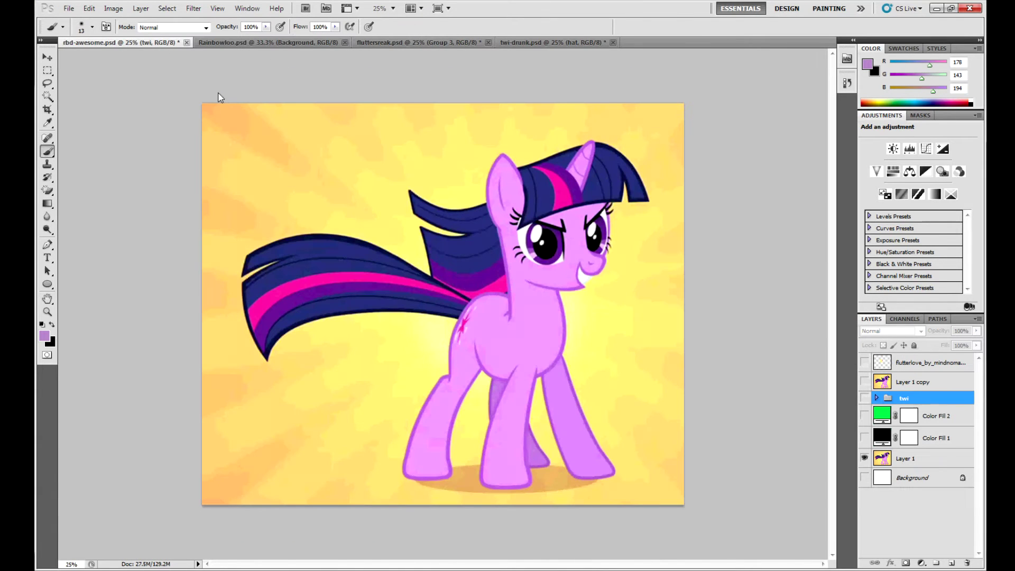
# In rbd-awesome, toggle the twi vector, black fill and screenshot layers to compare them
pyautogui.click(864, 398)
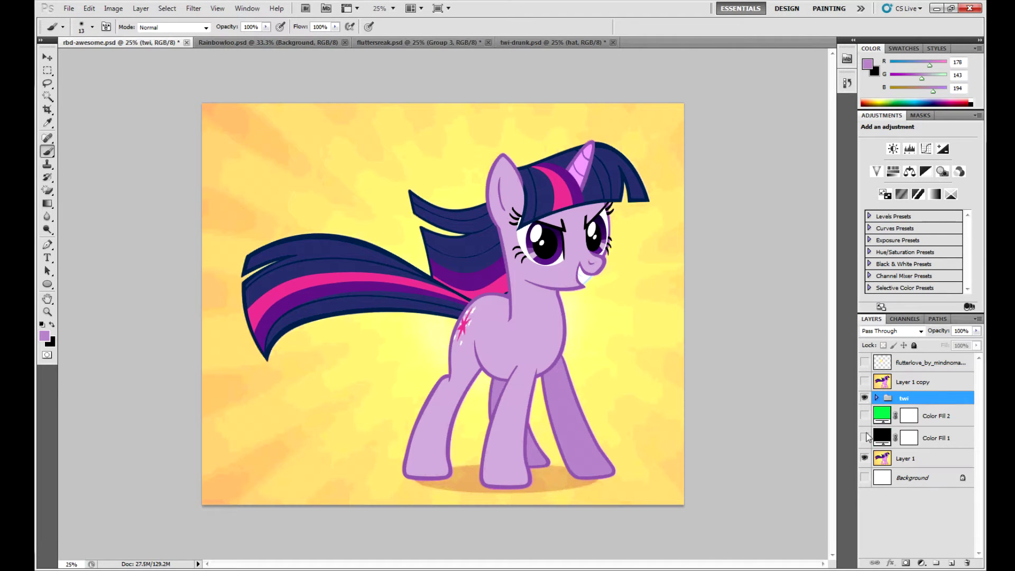
pyautogui.click(864, 458)
pyautogui.click(864, 397)
pyautogui.click(865, 438)
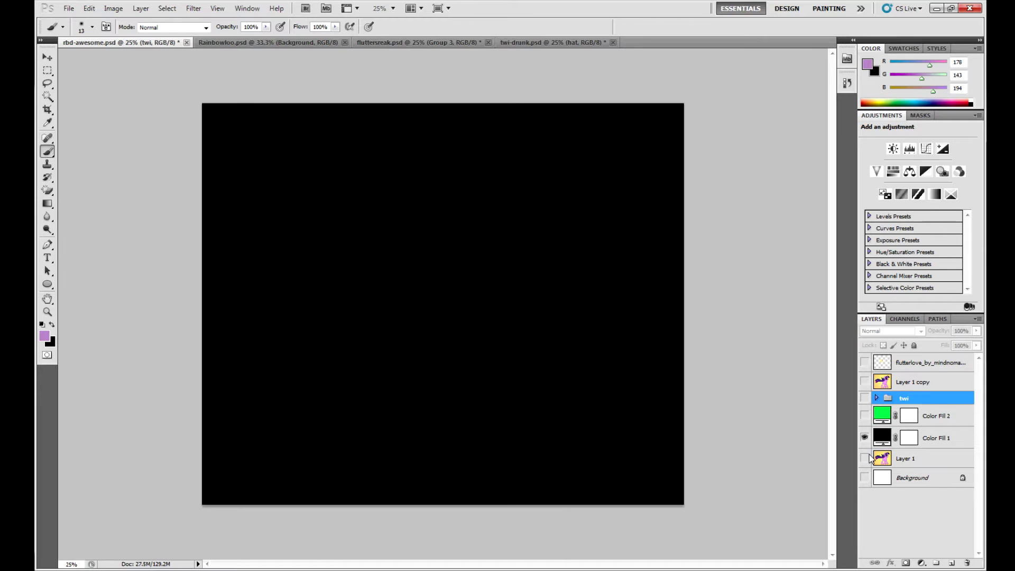
pyautogui.click(864, 438)
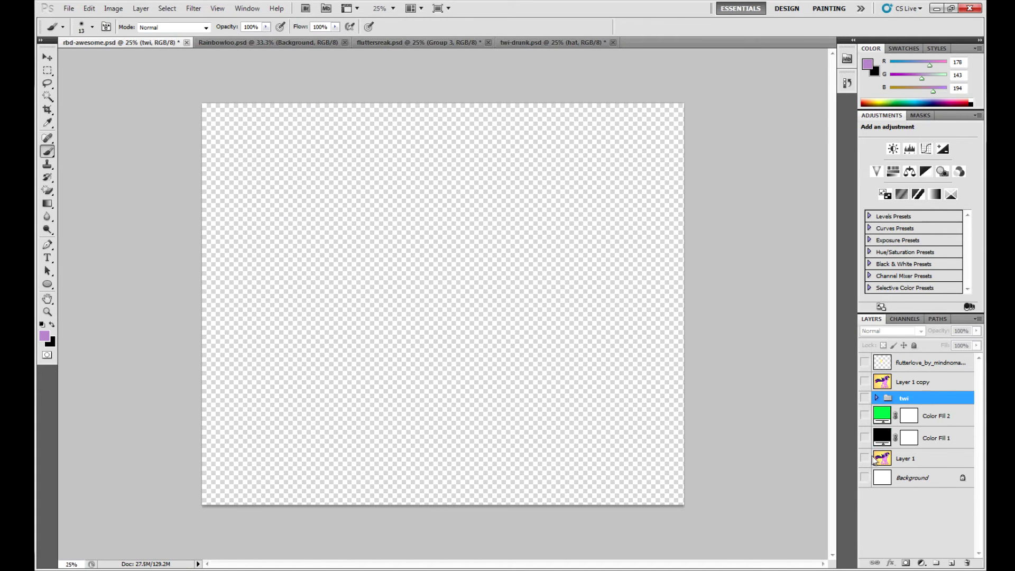
pyautogui.click(878, 457)
pyautogui.click(863, 458)
# Hide Rainbowloo's Layer 1 and swap fluttersreak's Group 3 vectors for its screenshot
pyautogui.click(265, 42)
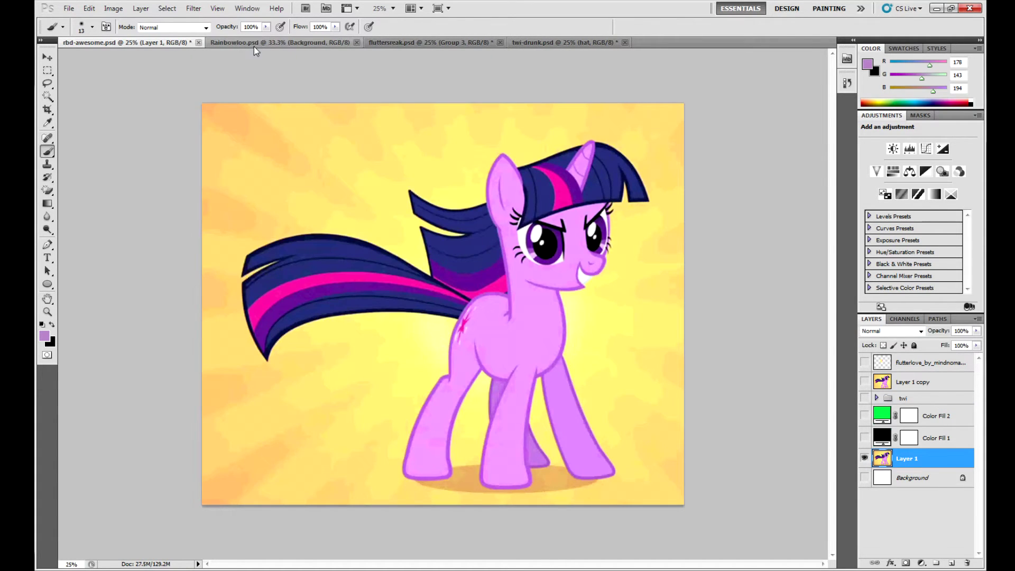
pyautogui.click(865, 374)
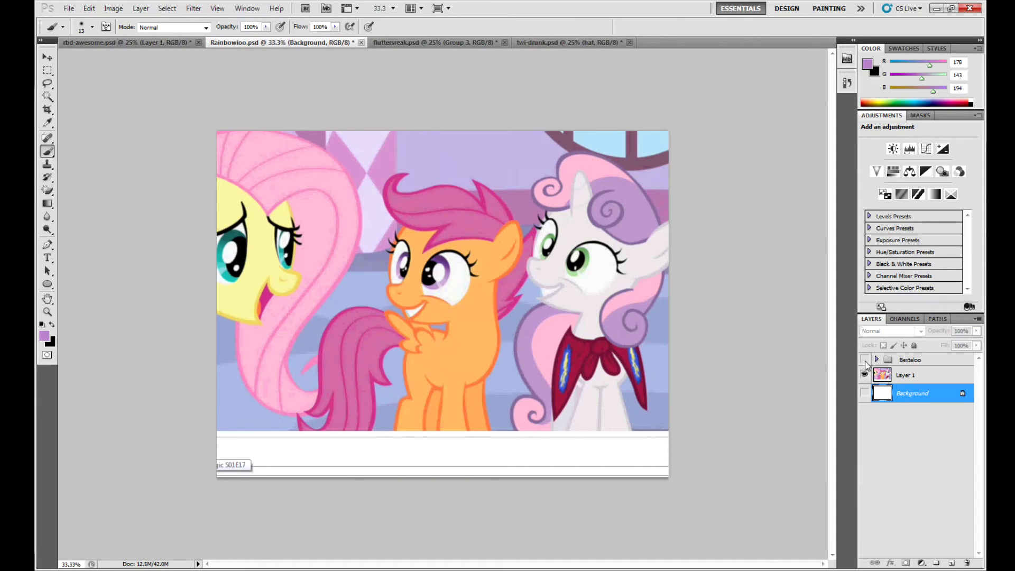
pyautogui.click(439, 42)
pyautogui.click(864, 381)
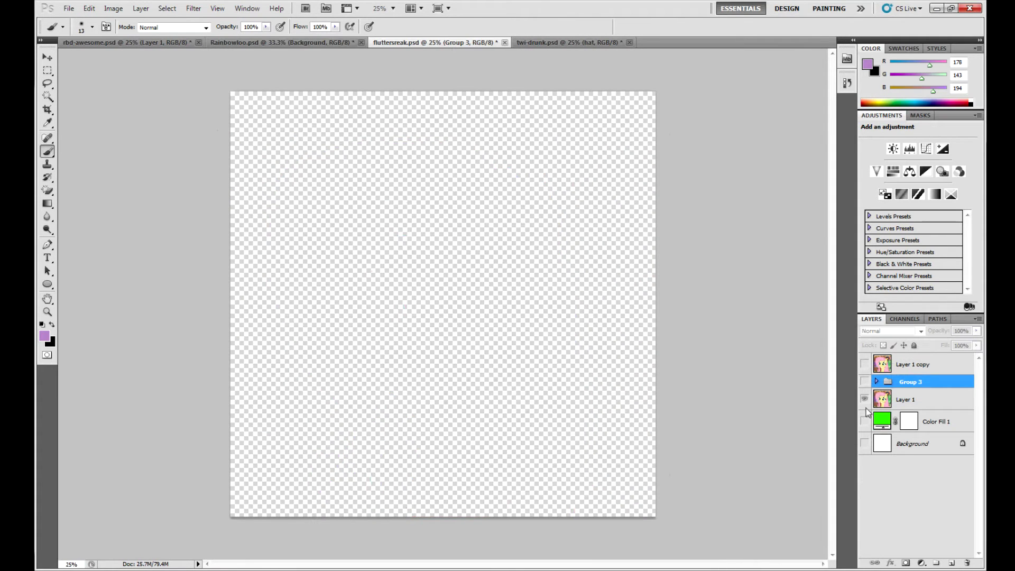
pyautogui.click(864, 399)
pyautogui.click(536, 42)
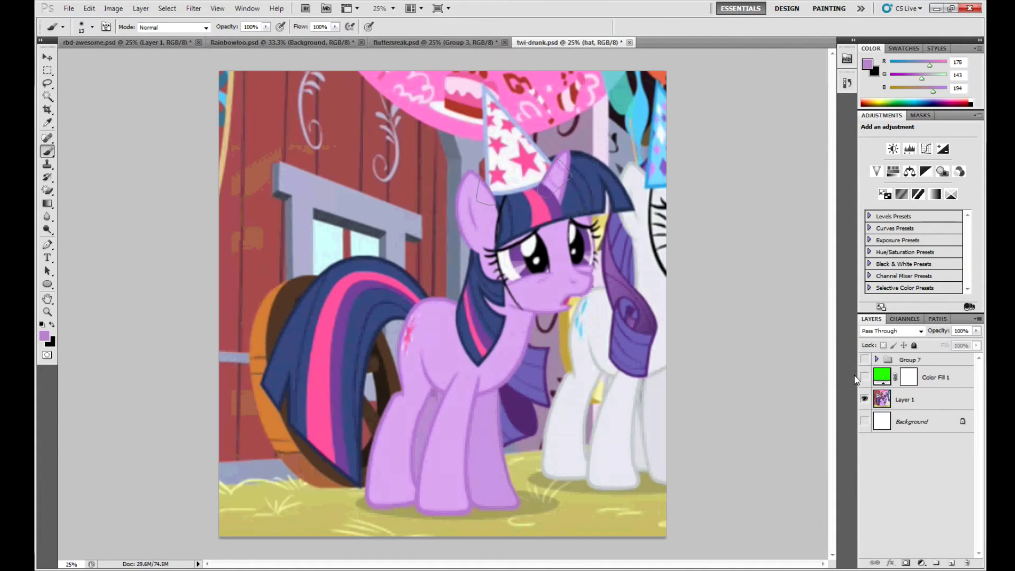
# Back in rbd-awesome, show the twi vector, zoom to 33.3%, and toggle the yellow background
pyautogui.hotkey('ctrl', 'Tab')
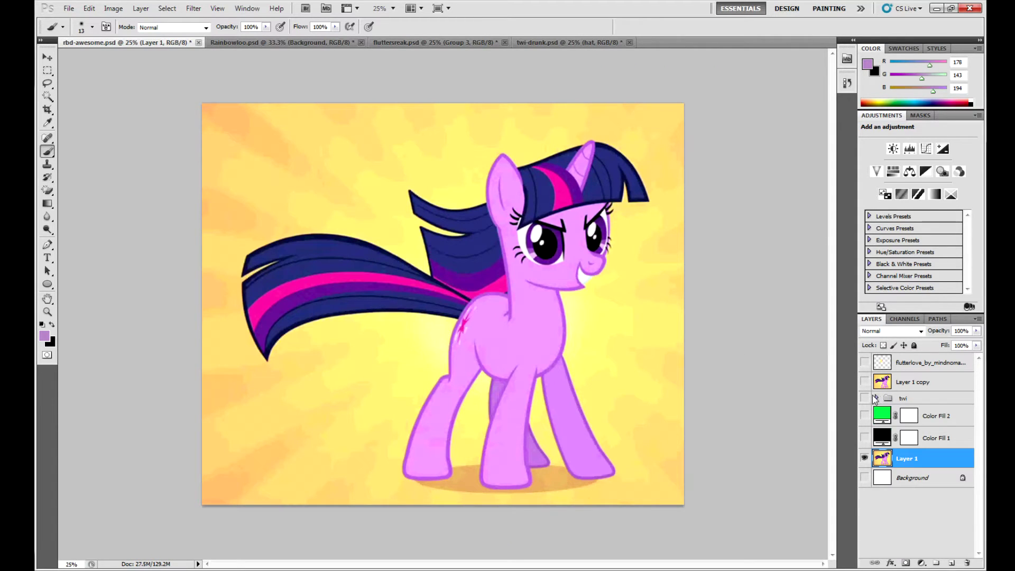
pyautogui.click(876, 397)
pyautogui.click(864, 397)
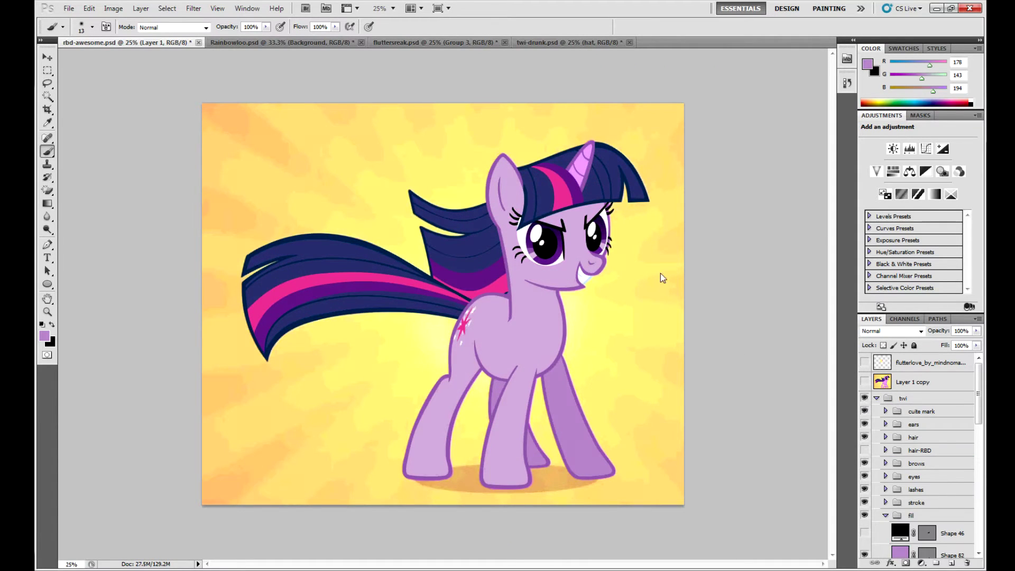
pyautogui.click(877, 401)
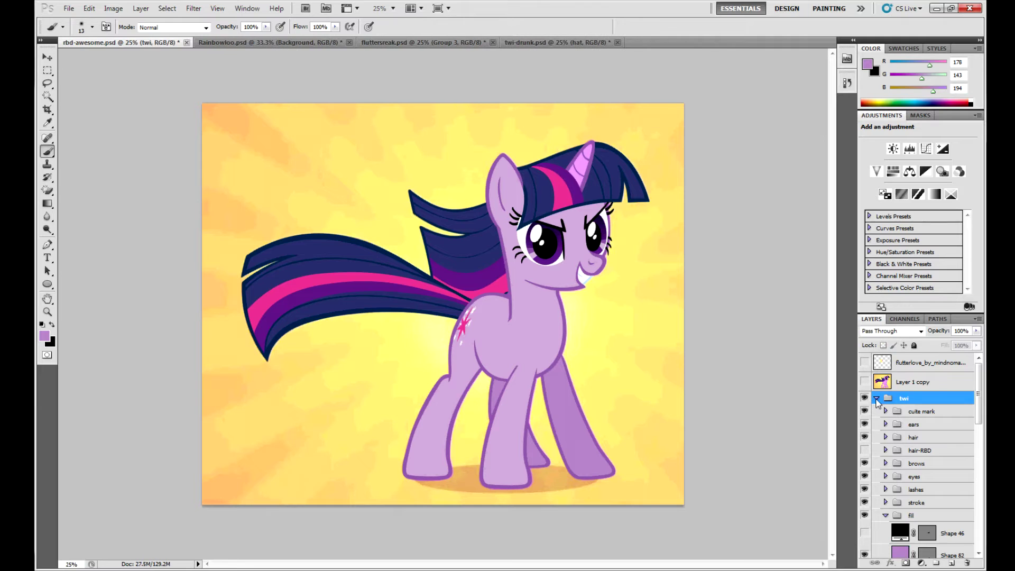
pyautogui.click(876, 398)
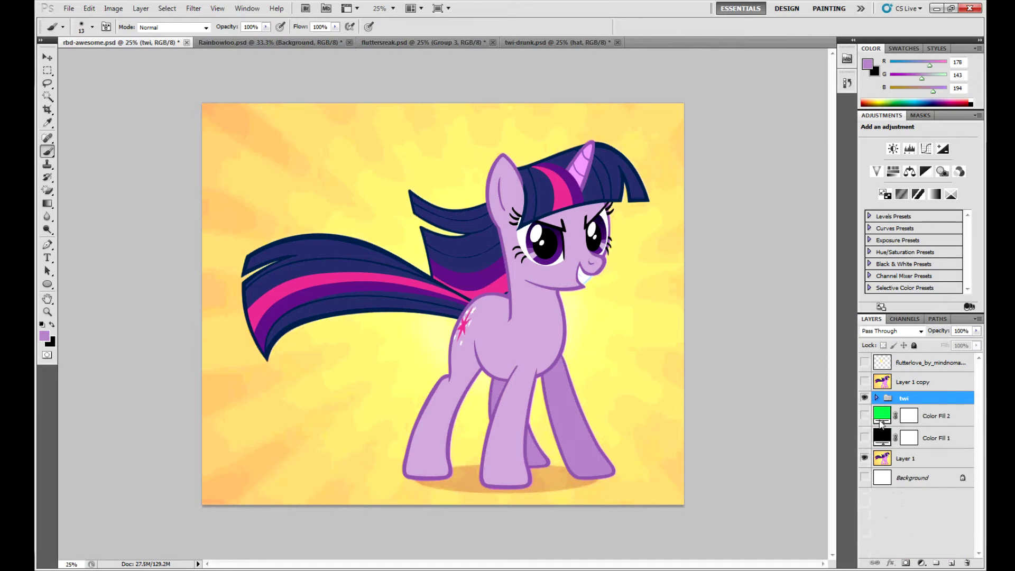
pyautogui.click(864, 457)
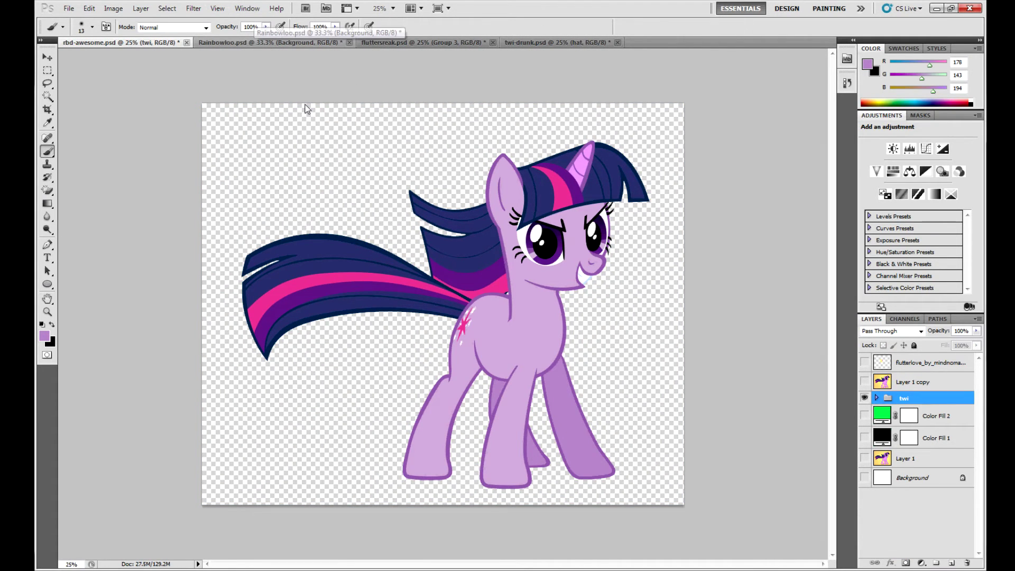
pyautogui.hotkey('ctrl', '+')
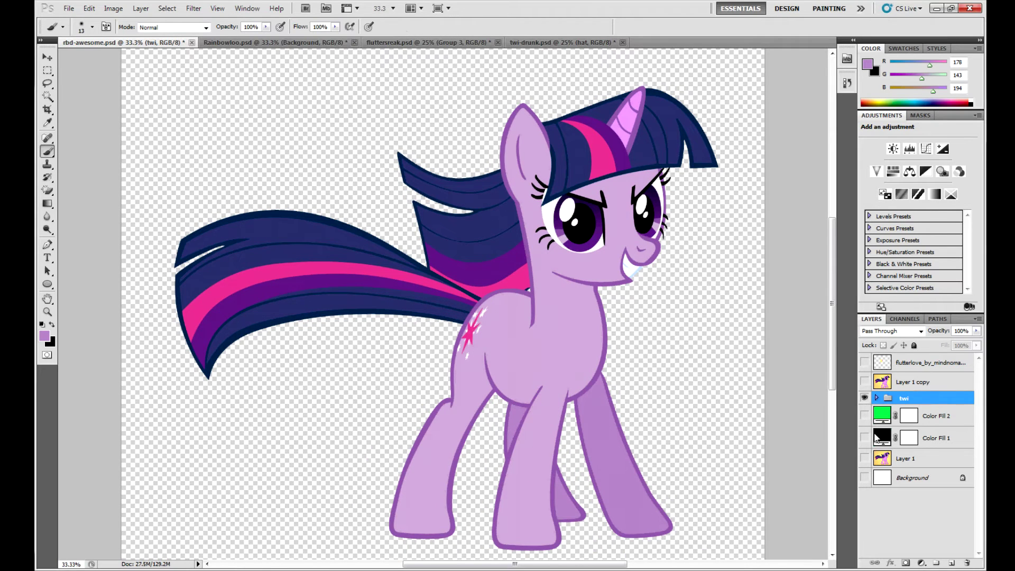
pyautogui.click(864, 458)
pyautogui.click(865, 398)
pyautogui.click(865, 398)
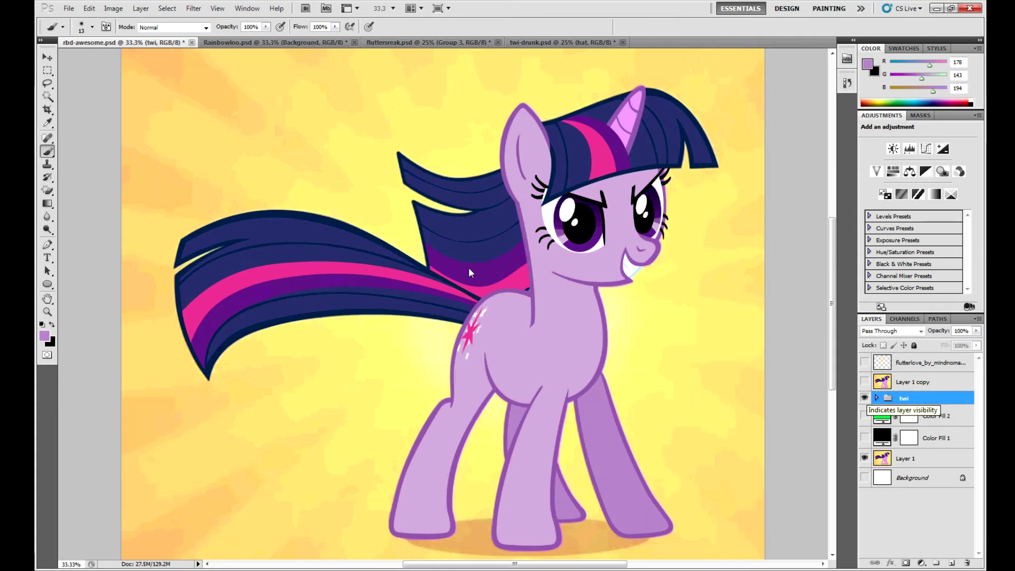
# Show fluttersreak's Group 3 with the screenshot hidden, then return to twi-drunk.psd
pyautogui.hotkey('ctrl', 'Tab')
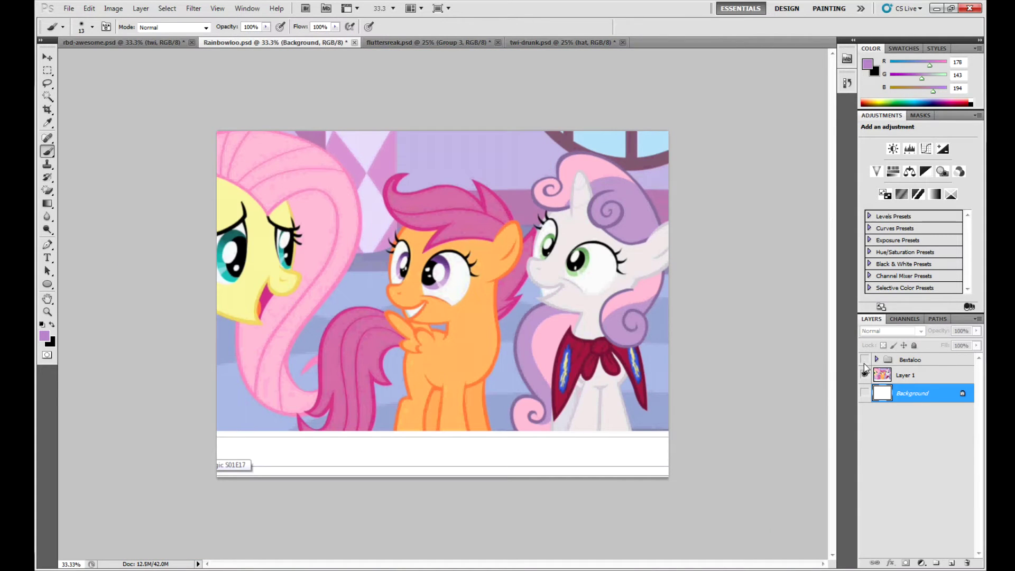
pyautogui.click(392, 42)
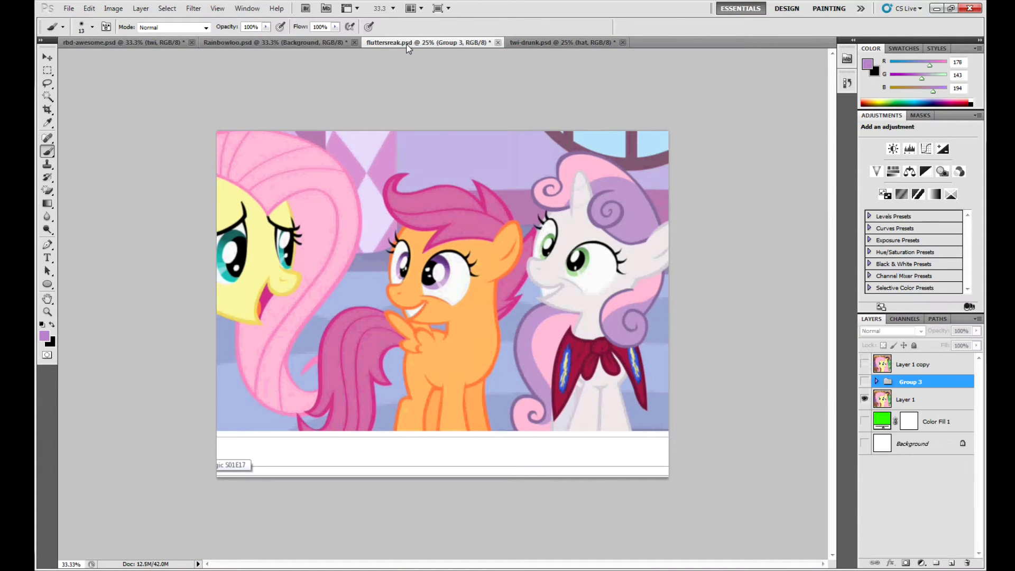
pyautogui.click(864, 397)
pyautogui.click(865, 399)
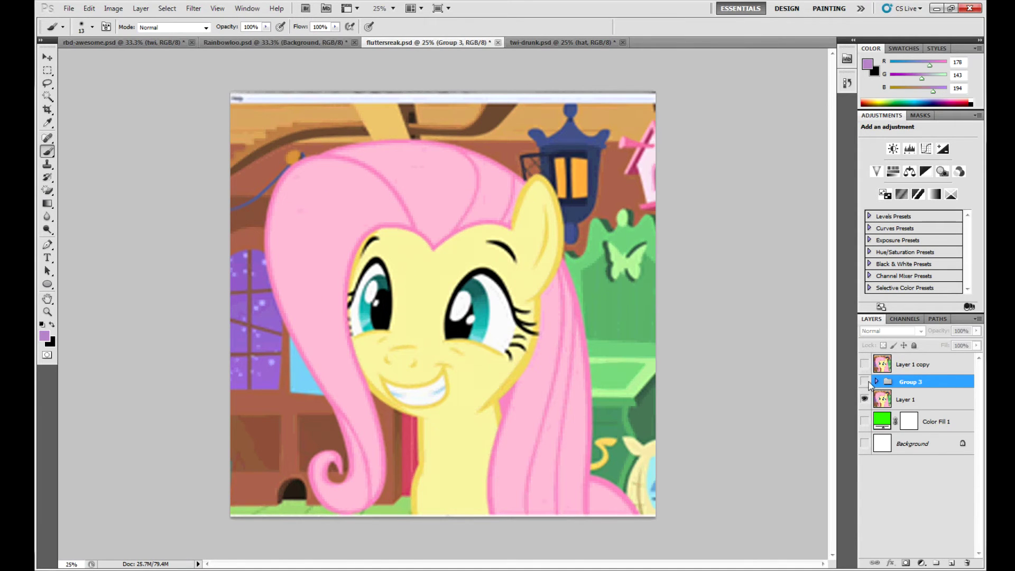
pyautogui.click(864, 381)
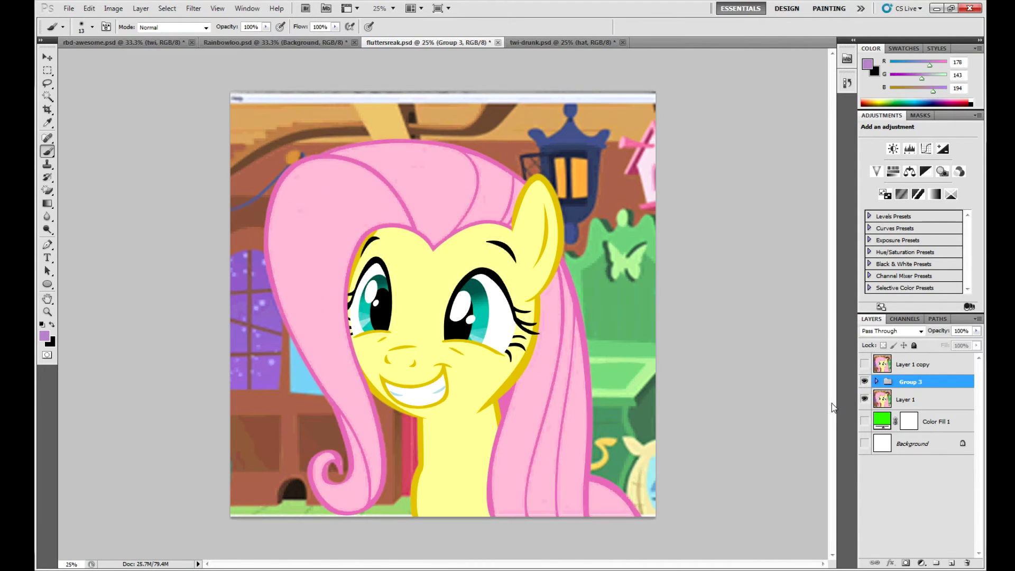
pyautogui.click(864, 399)
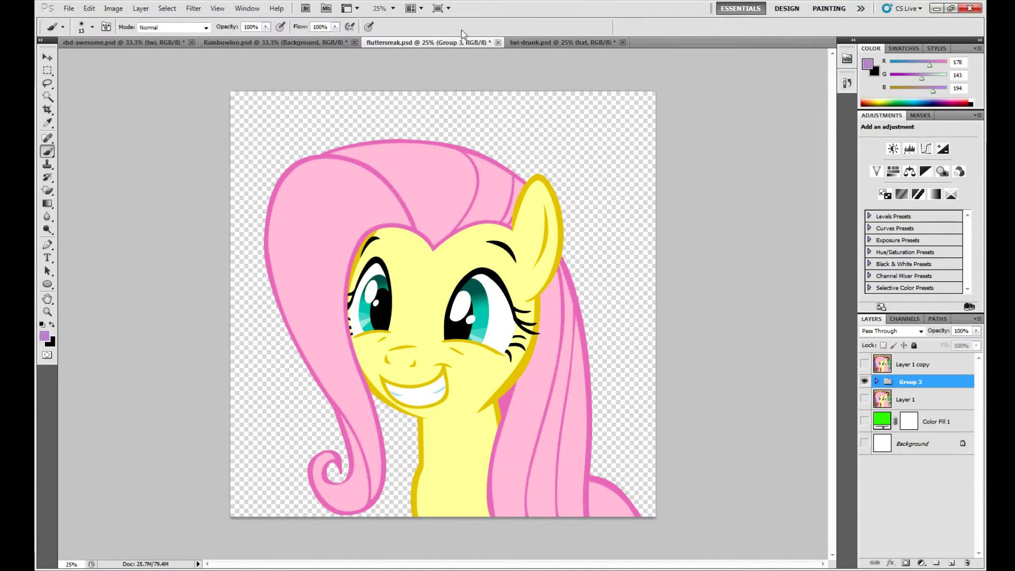
pyautogui.click(561, 42)
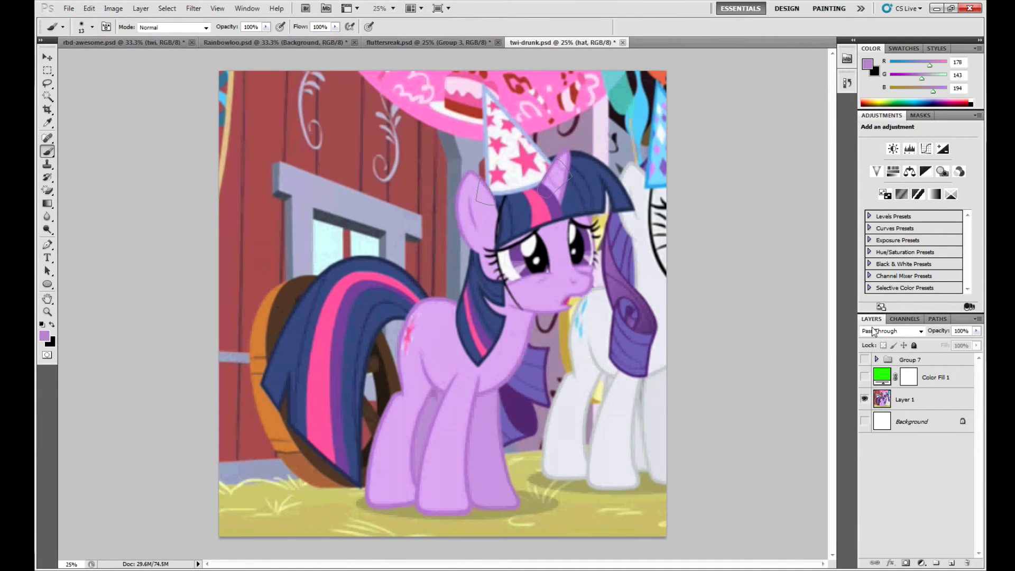
# In twi-drunk, show the Group 7 vector and hide the screenshot to isolate the line art
pyautogui.click(863, 399)
pyautogui.click(864, 399)
pyautogui.click(864, 376)
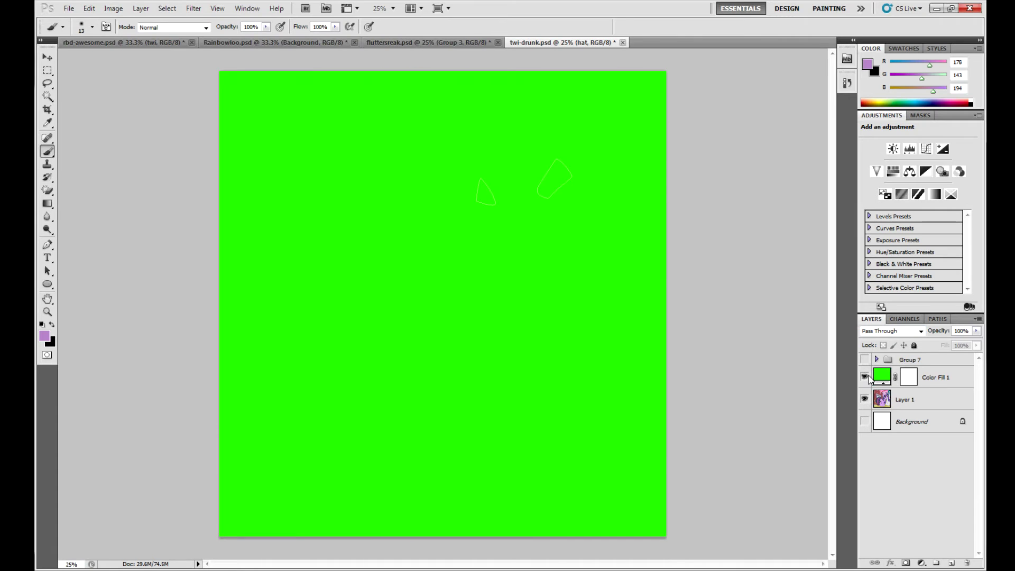
pyautogui.click(865, 377)
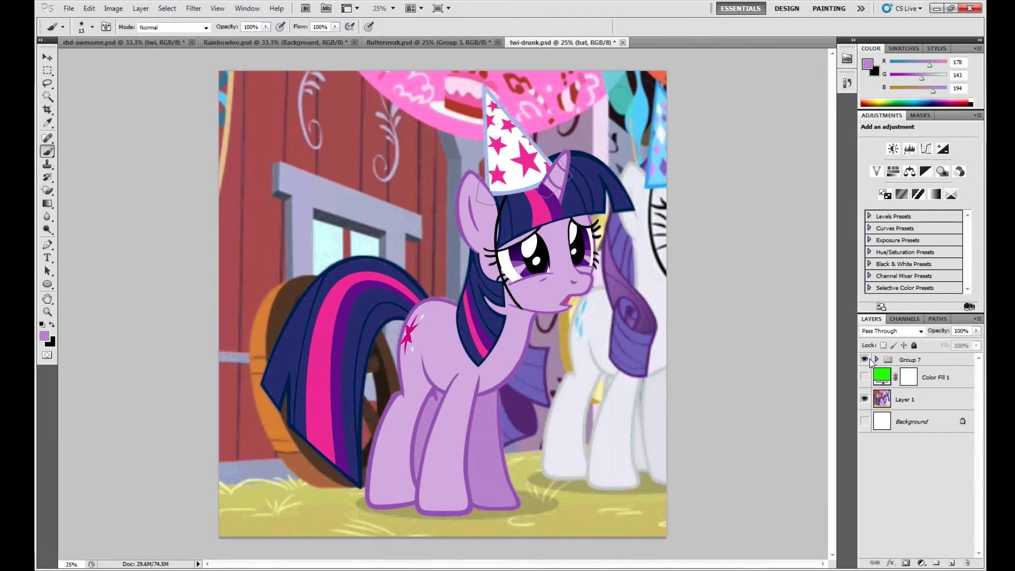
pyautogui.click(864, 399)
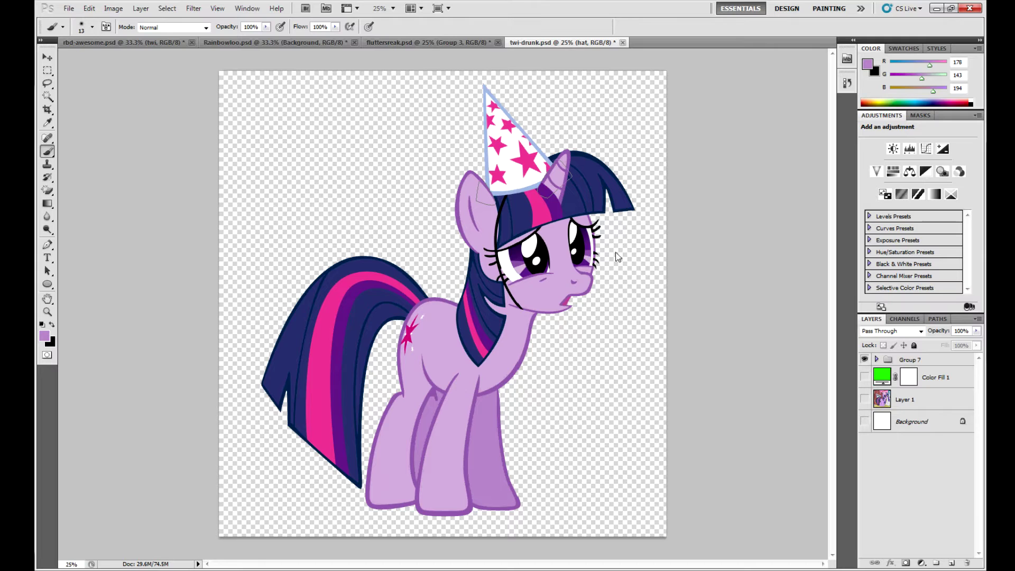
# Expand Group 7, step through the cutie_mark, hat and Color Fill 1 layers, then collapse it
pyautogui.click(877, 359)
pyautogui.click(941, 377)
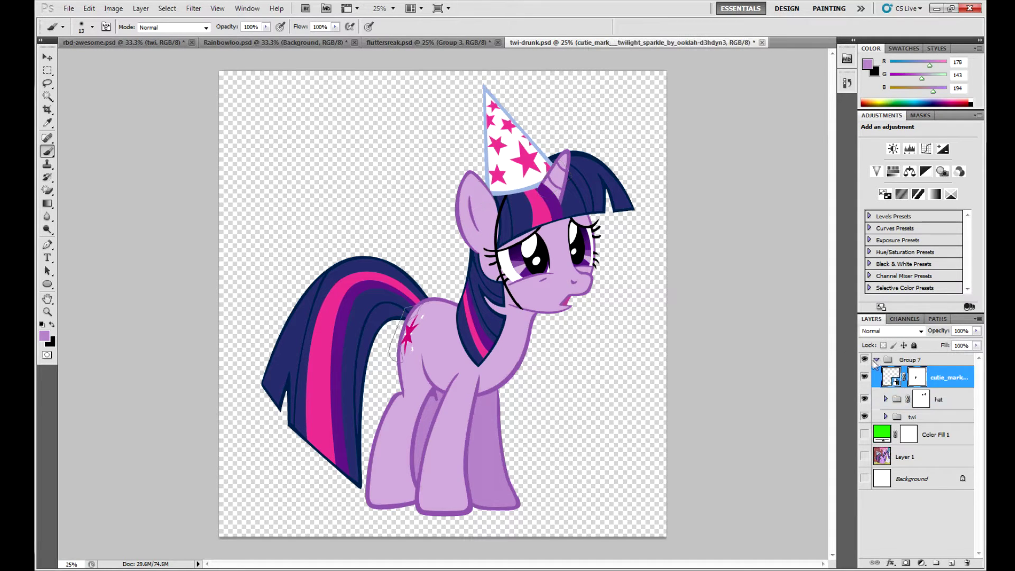
pyautogui.click(918, 406)
pyautogui.click(935, 434)
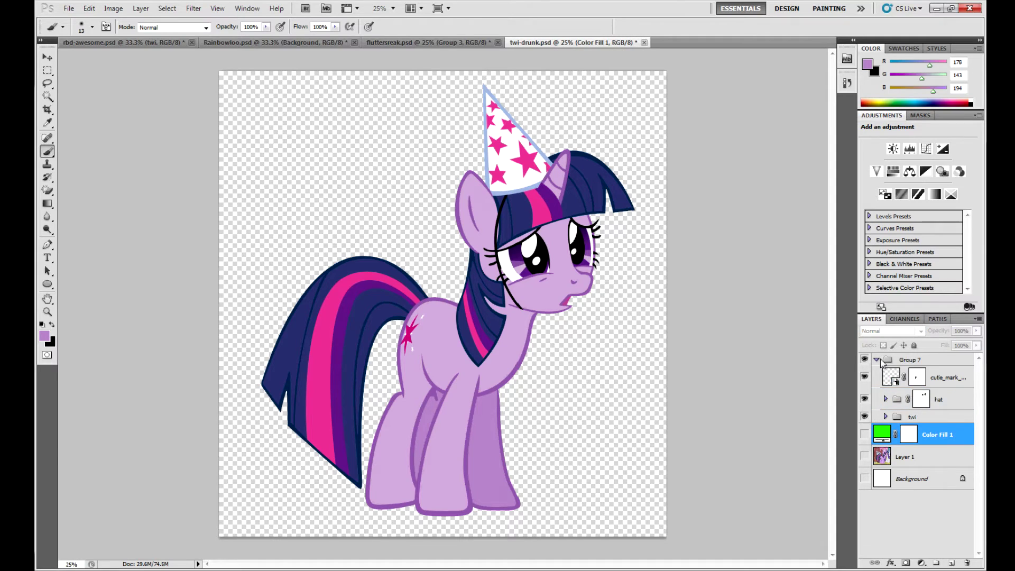
pyautogui.click(877, 360)
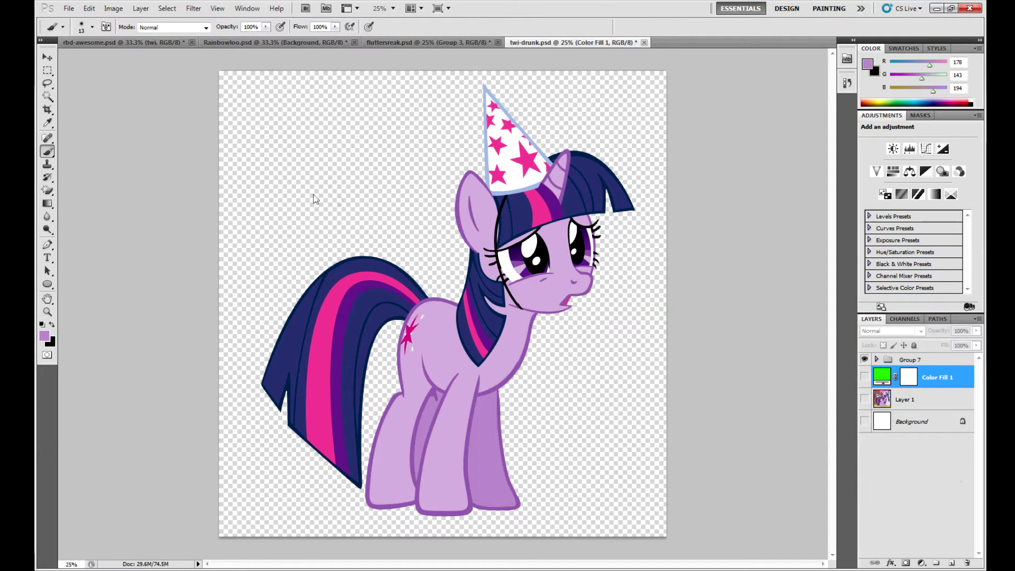
# Hide rbd-awesome.psd's yellow screenshot background, then switch to the browser
pyautogui.click(145, 34)
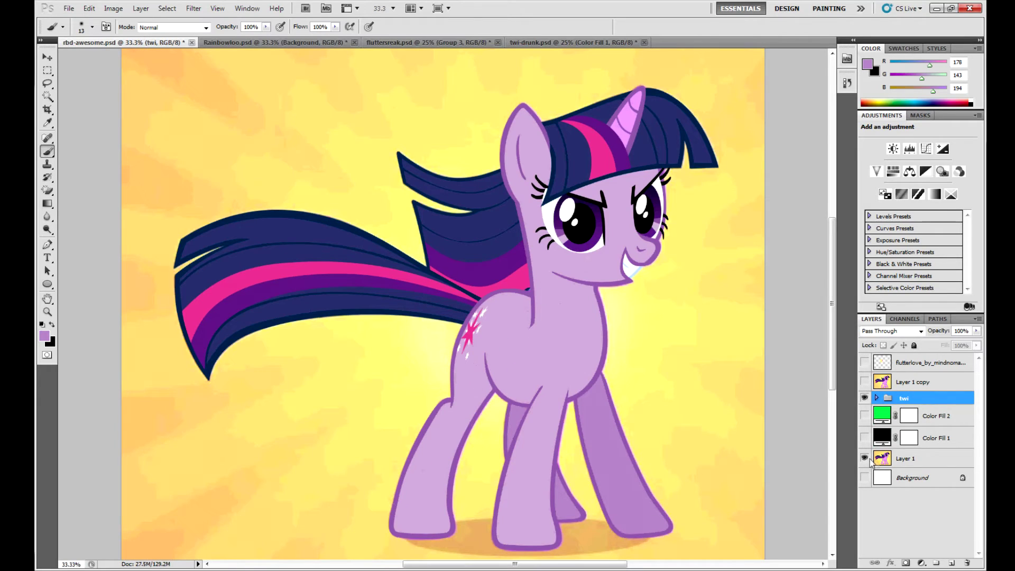
pyautogui.click(865, 458)
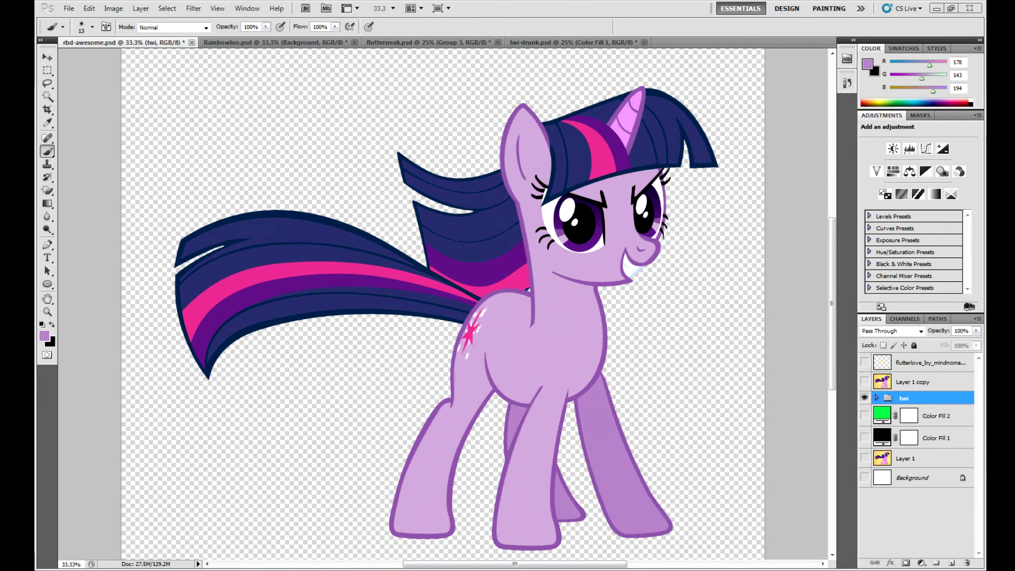
pyautogui.hotkey('alt', 'Tab')
# Scroll through the #MLP-VectorClub deviations on the deviantART Messages page
pyautogui.click(246, 77)
pyautogui.click(145, 76)
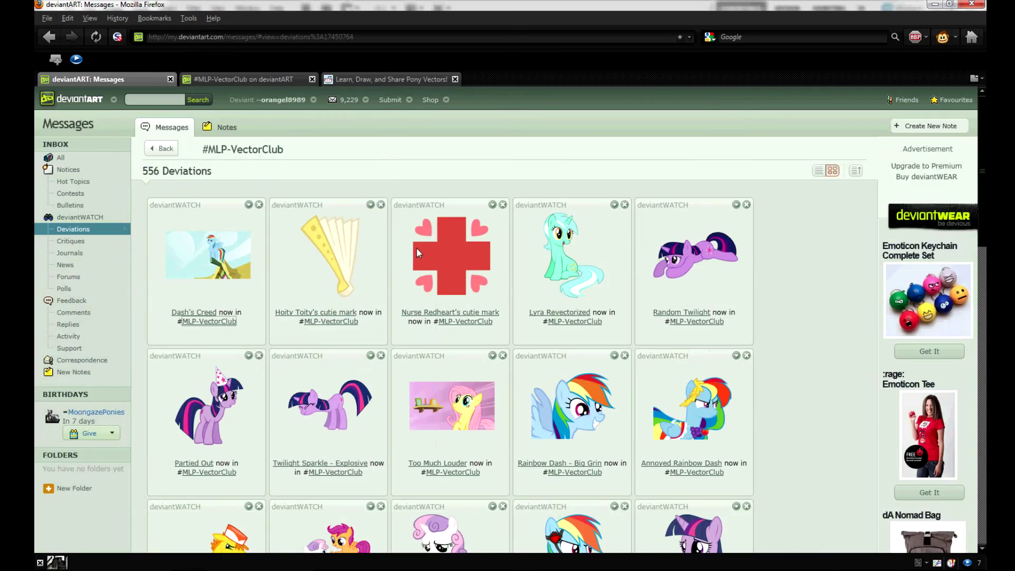
pyautogui.scroll(-7, 418, 253)
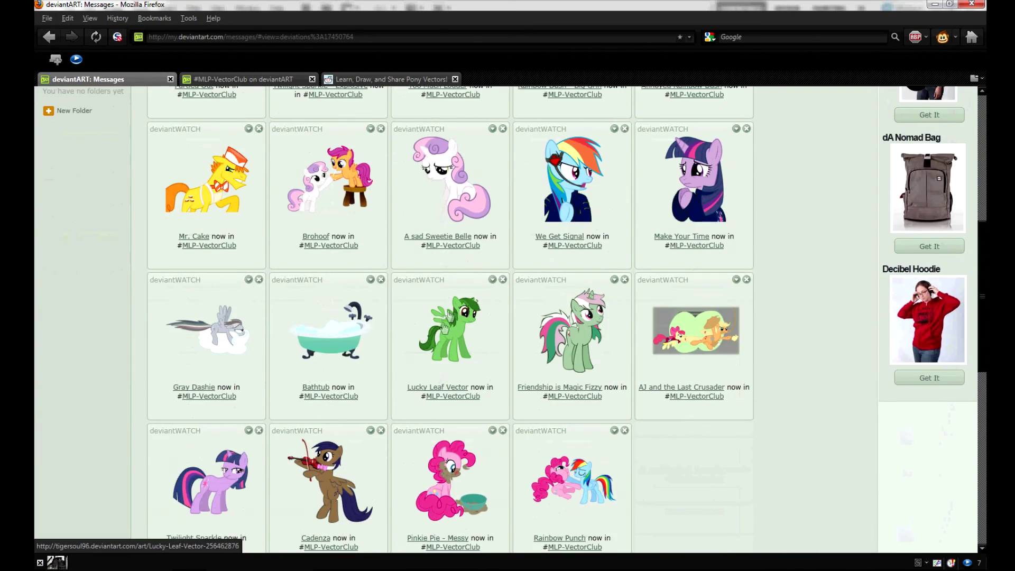
pyautogui.scroll(-3, 537, 255)
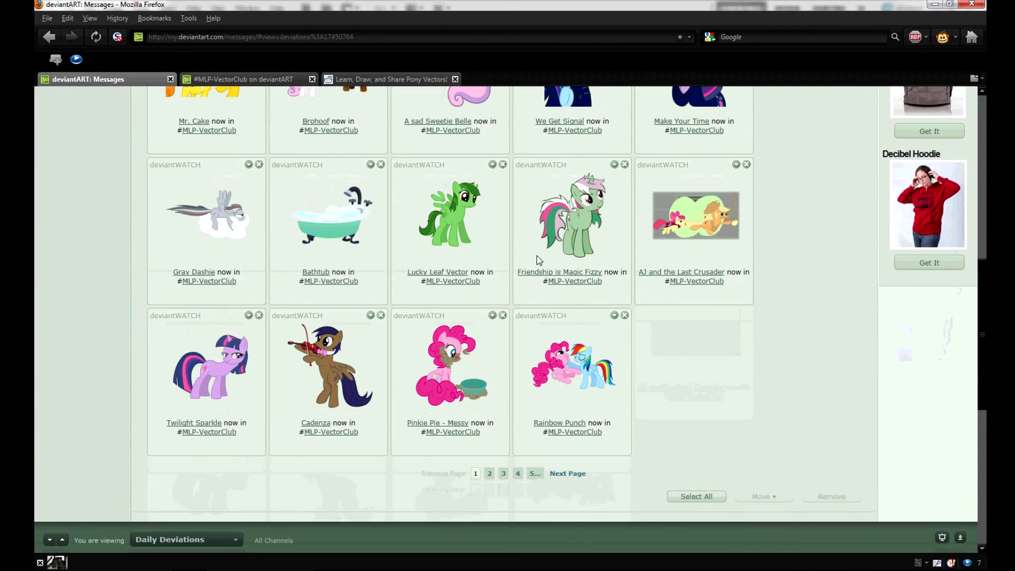
# Open the #MLP-VectorClub group's Gallery and scroll through it
pyautogui.click(266, 81)
pyautogui.click(350, 137)
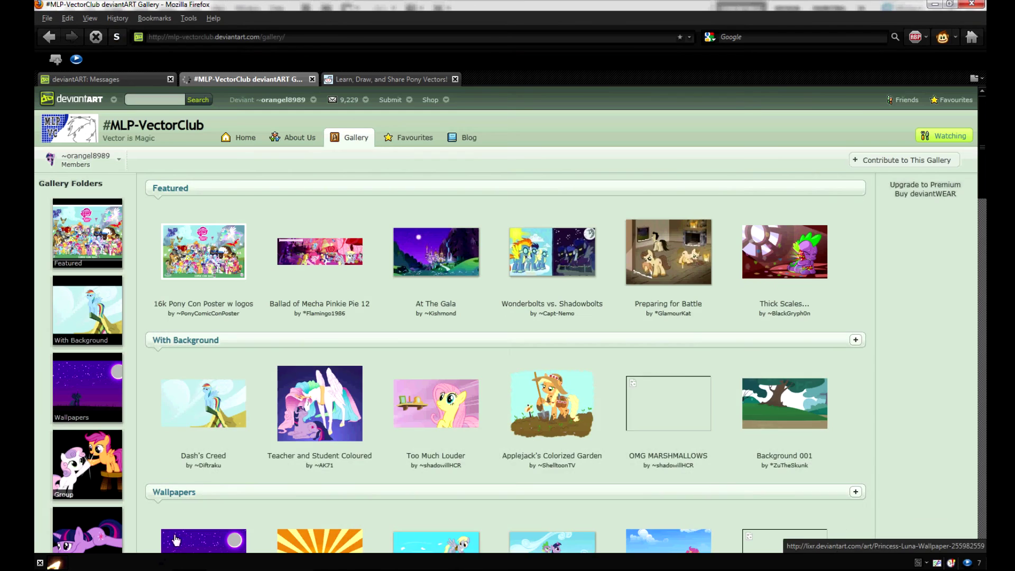
pyautogui.scroll(-5, 212, 538)
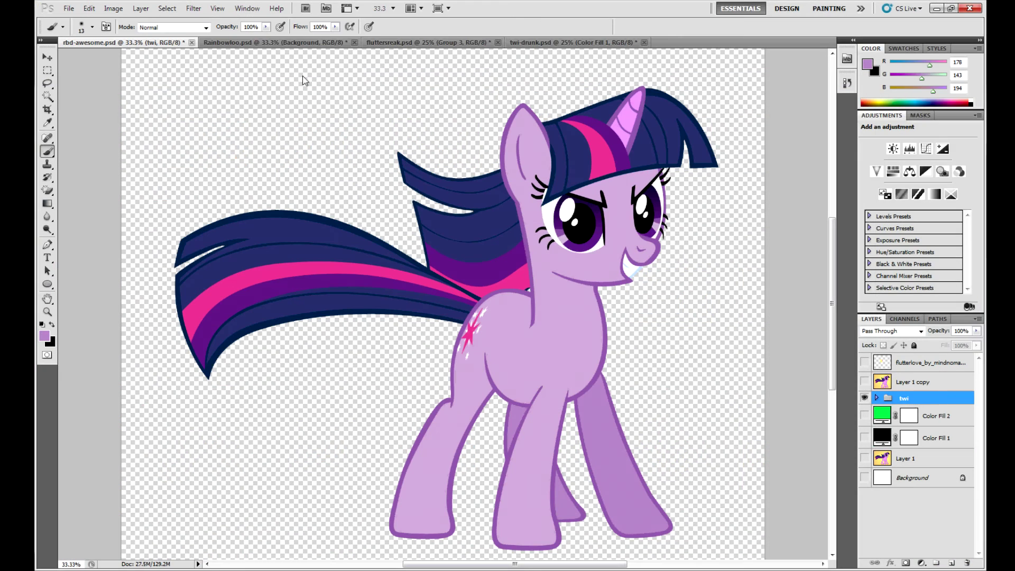
# Bring up Rainbowloo.psd's three-pony screenshot and select the Pen tool before returning to Firefox
pyautogui.click(236, 44)
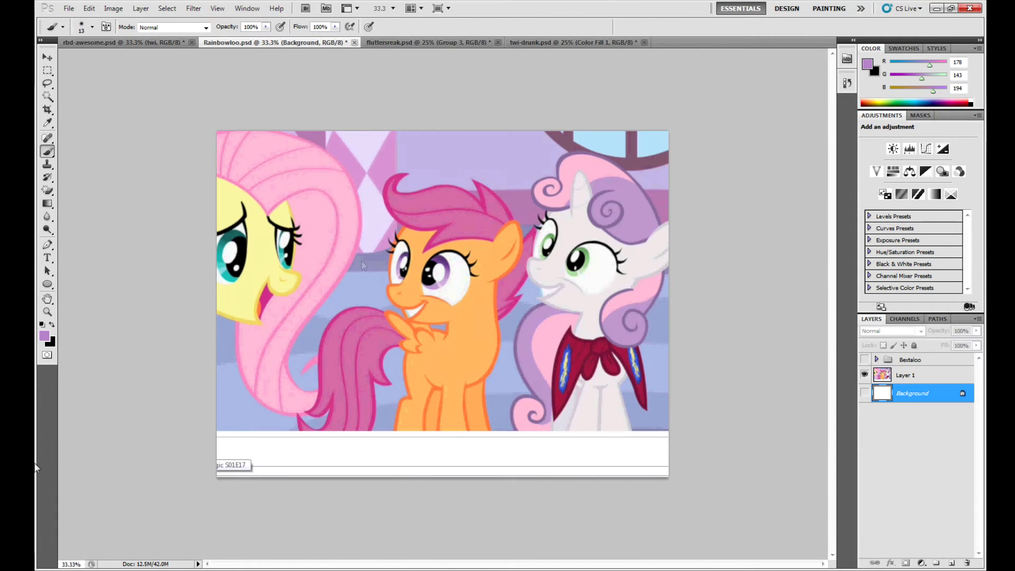
pyautogui.click(47, 244)
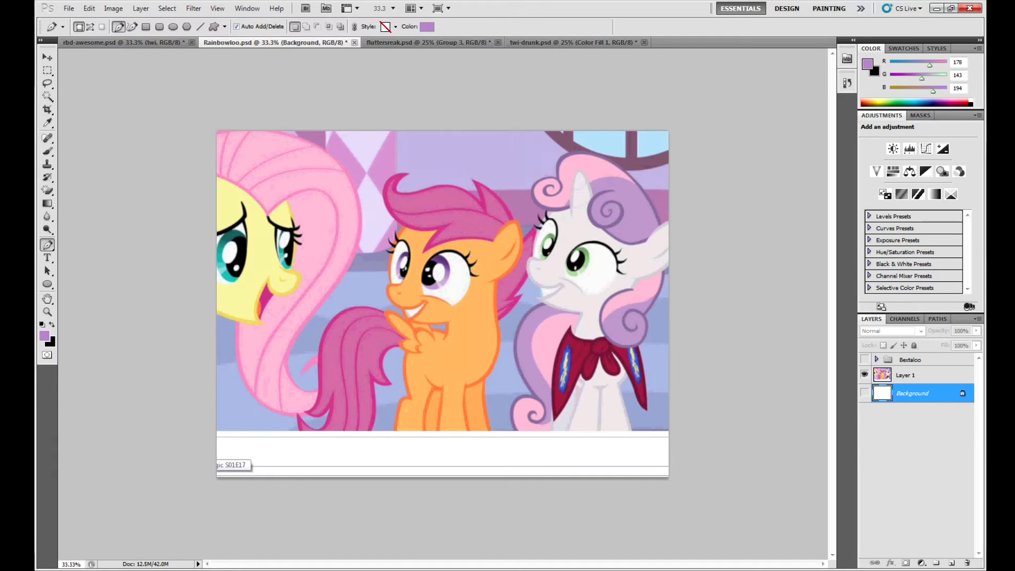
pyautogui.click(150, 547)
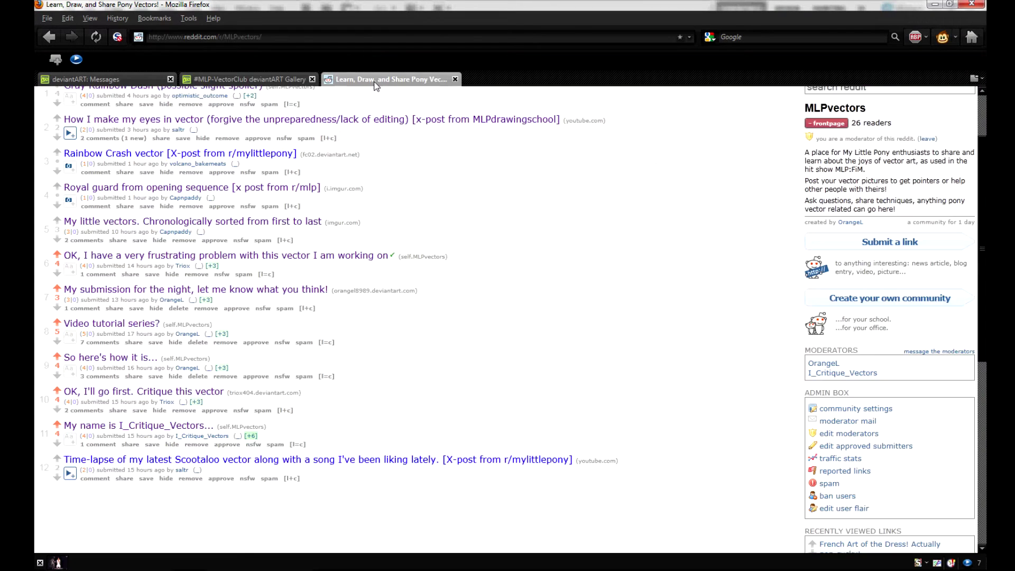
# Scroll up to the r/MLPvectors header and back down through the vector posts
pyautogui.scroll(3, 473, 269)
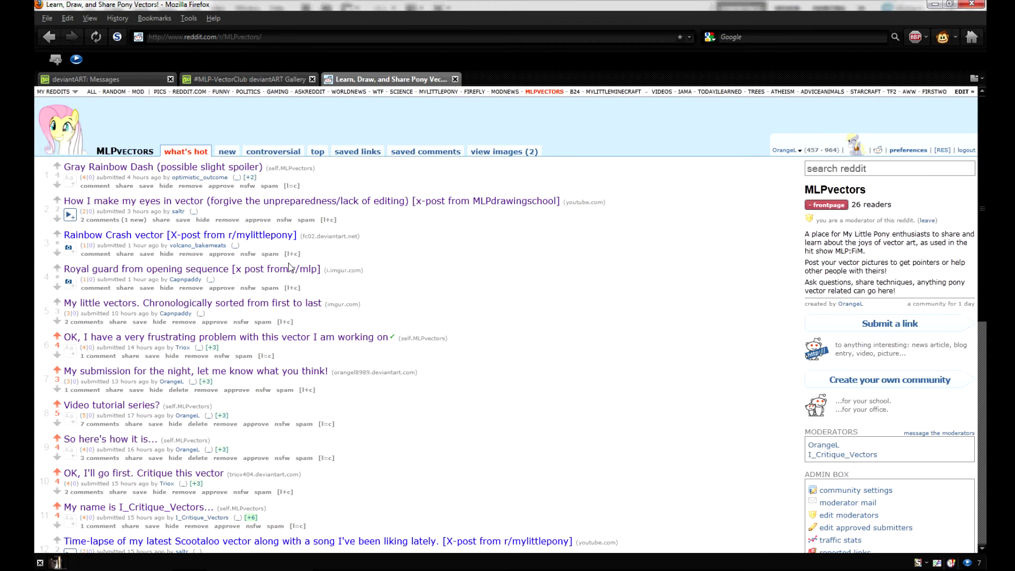
pyautogui.scroll(-3, 317, 322)
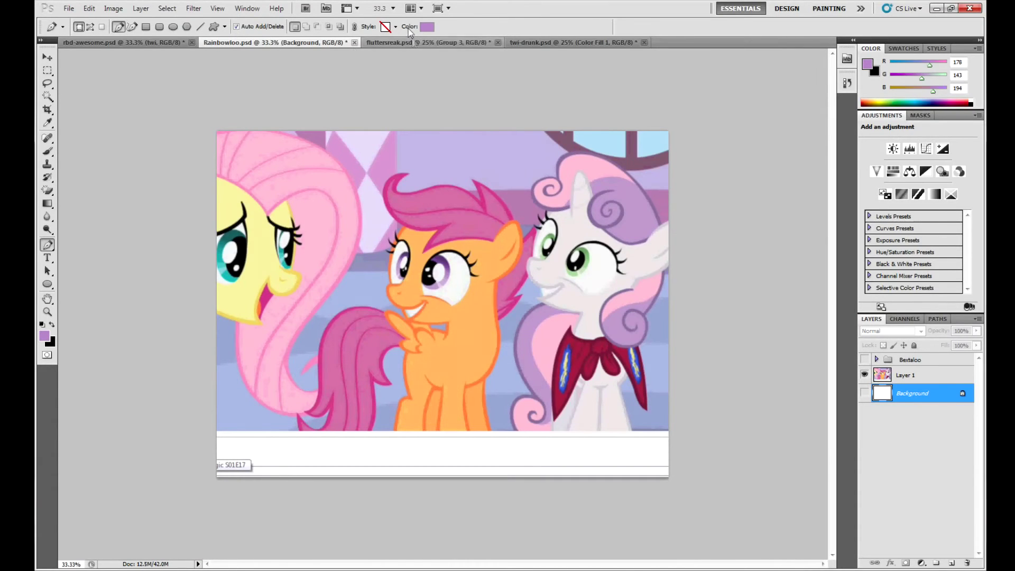
# Zoom twi-drunk.psd to 33.3% and expand Group 7's hat and twi groups to review their layers
pyautogui.click(441, 42)
pyautogui.click(529, 43)
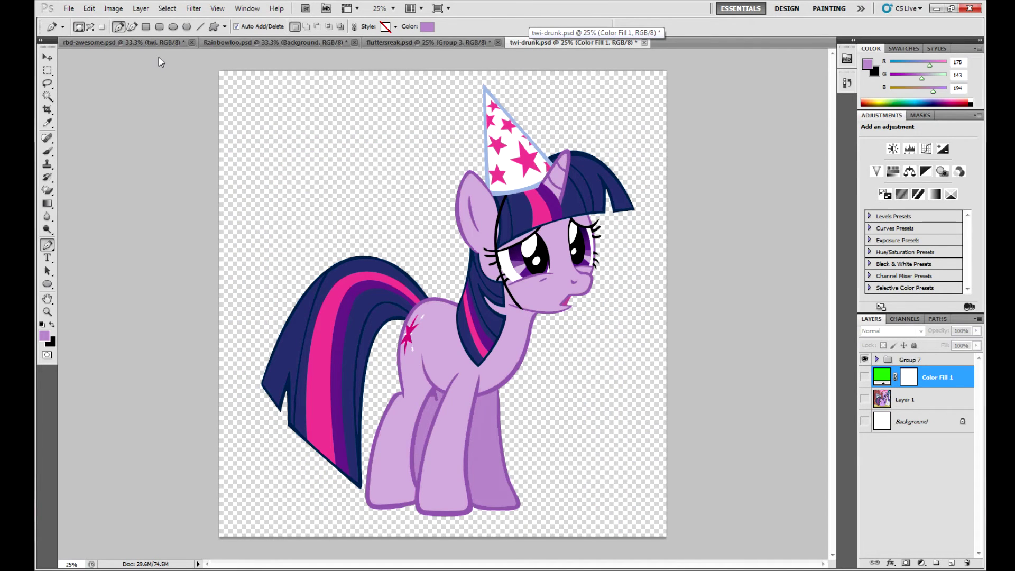
pyautogui.hotkey('ctrl', '+')
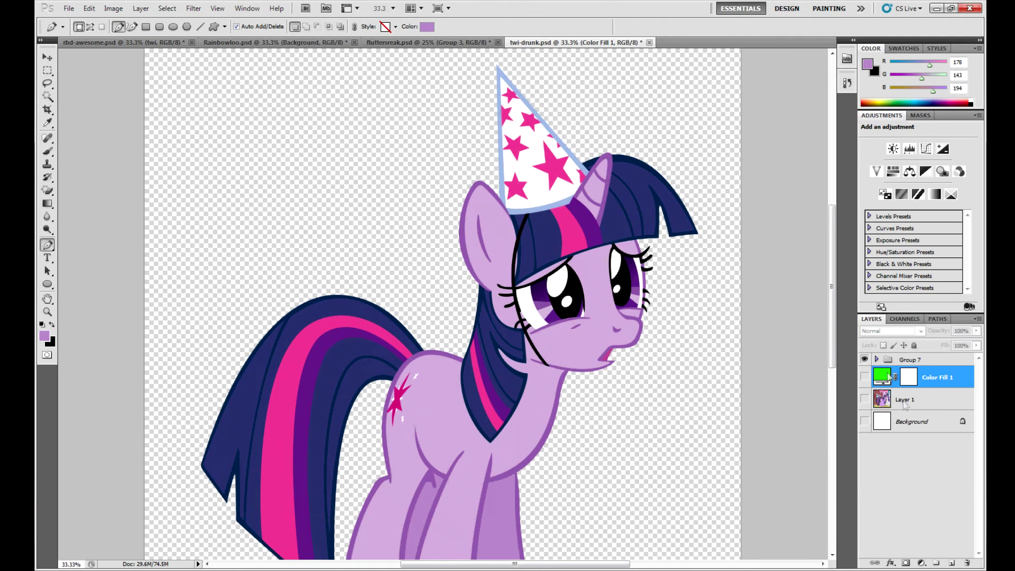
pyautogui.click(876, 360)
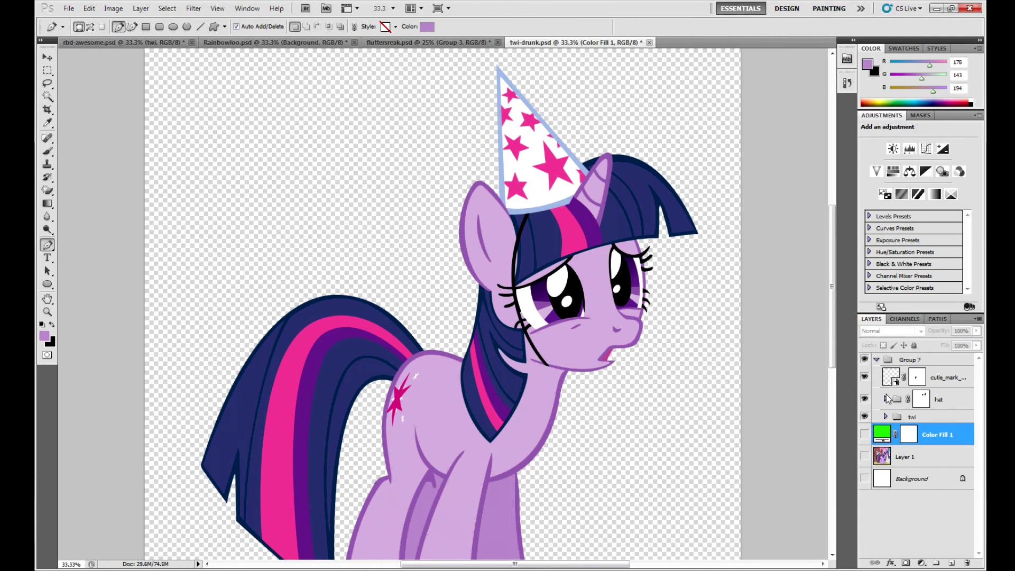
pyautogui.click(885, 399)
pyautogui.click(885, 504)
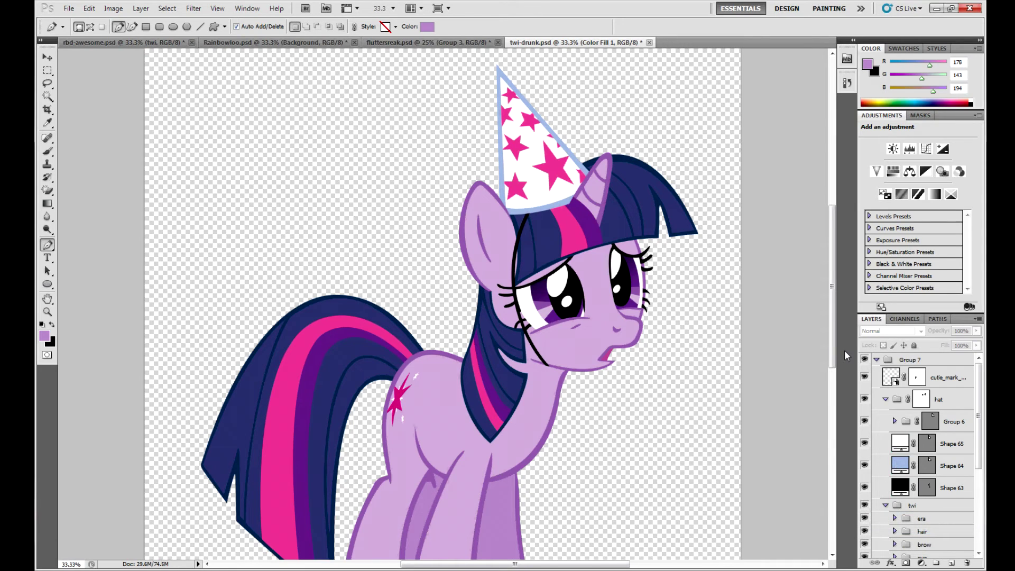
pyautogui.scroll(-1, 897, 385)
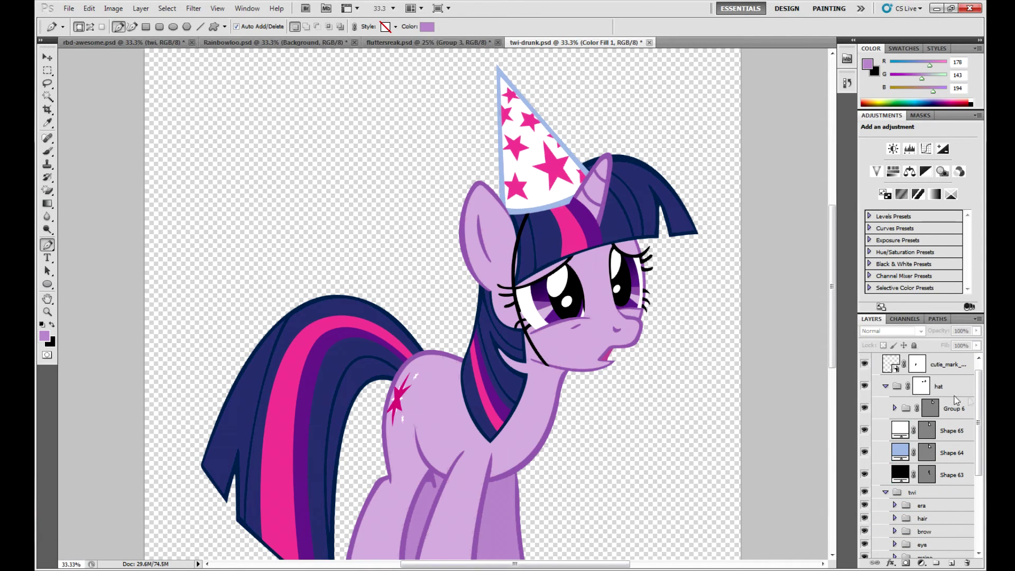
pyautogui.moveTo(977, 393); pyautogui.dragTo(955, 369)
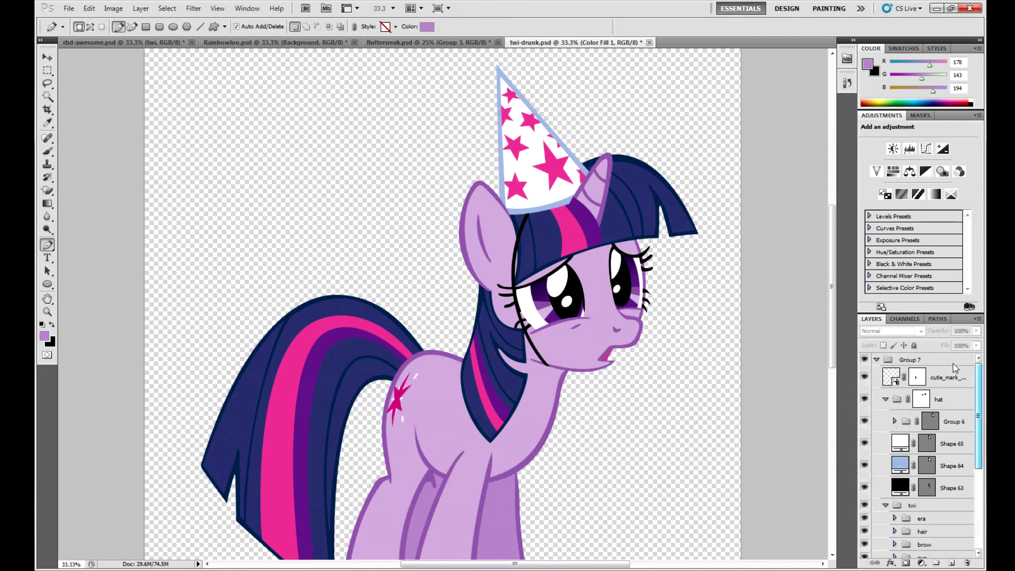
pyautogui.click(885, 399)
pyautogui.click(885, 417)
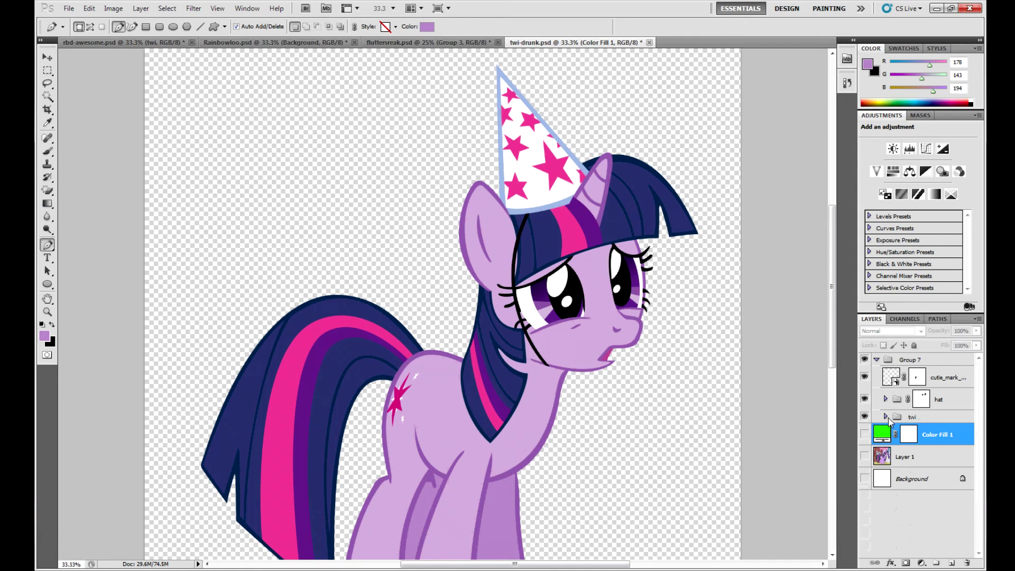
# Glance at the subreddit, then bring up the fluttersreak.psd Fluttershy document
pyautogui.hotkey('alt', 'Tab')
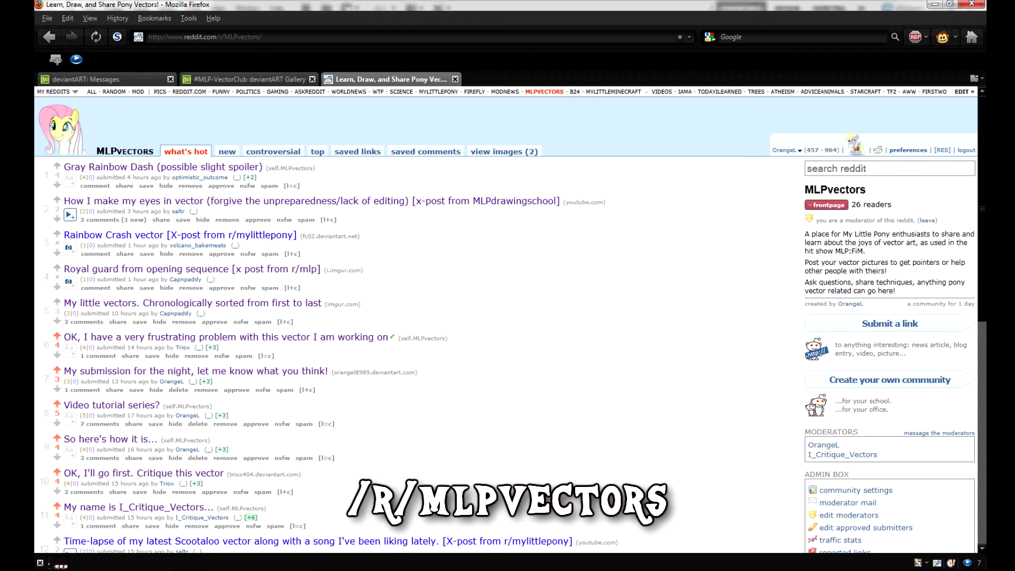
pyautogui.hotkey('alt', 'Tab')
pyautogui.click(389, 42)
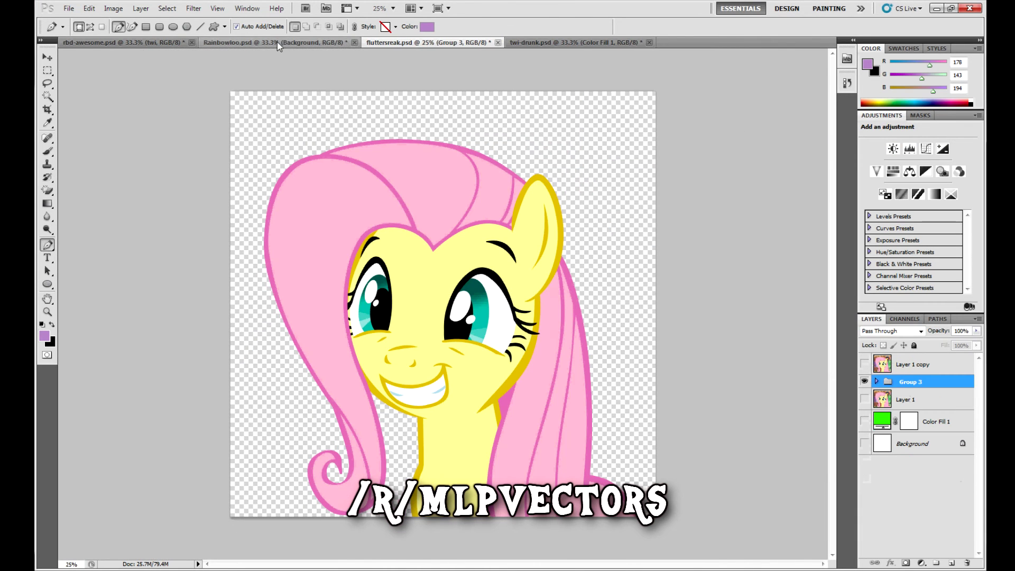
# In twi-drunk.psd, show the Layer 1 screenshot, hide and collapse Group 7, and zoom out
pyautogui.click(160, 44)
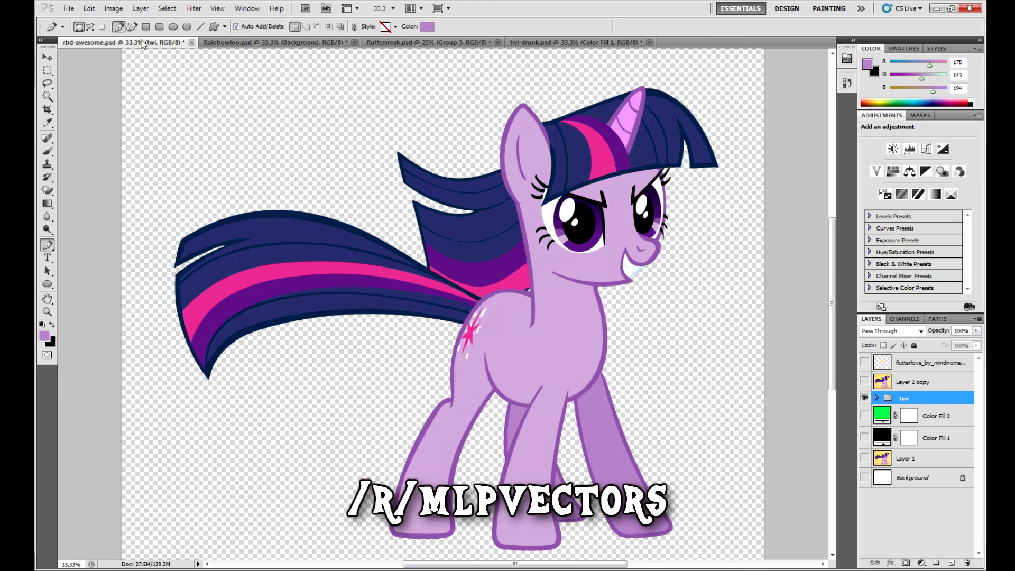
pyautogui.hotkey('ctrl', 'shift', 'Tab')
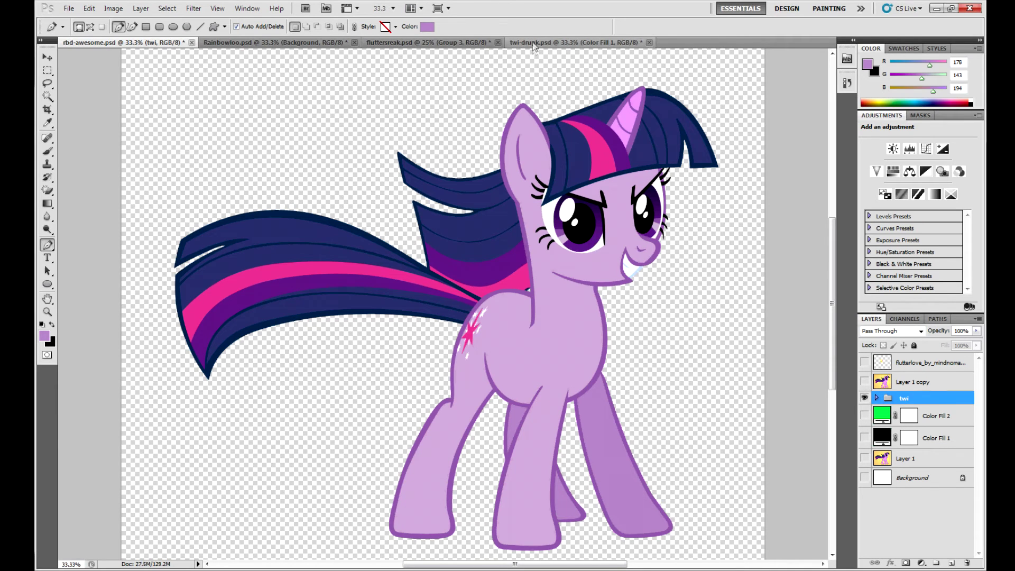
pyautogui.click(863, 456)
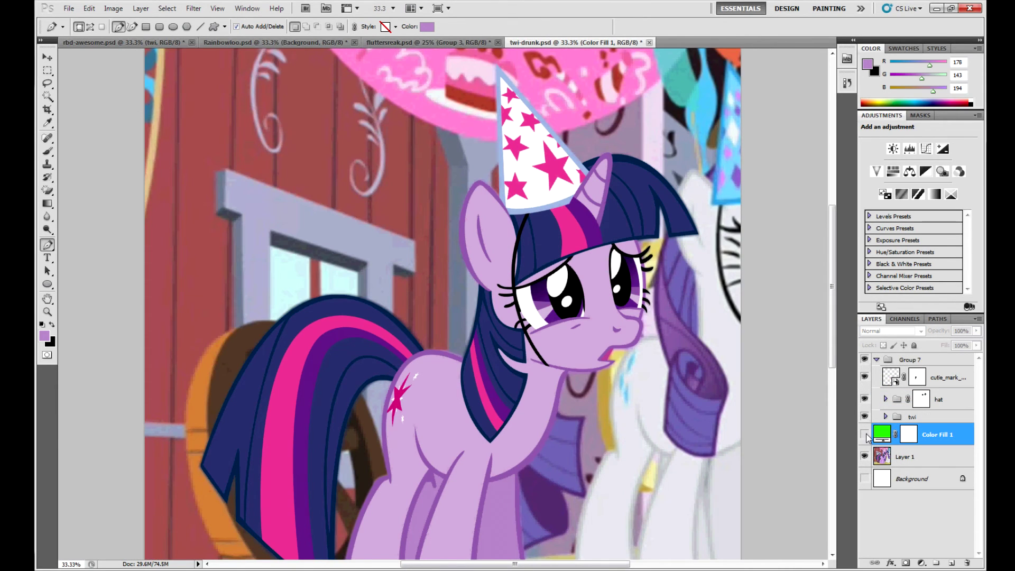
pyautogui.click(864, 359)
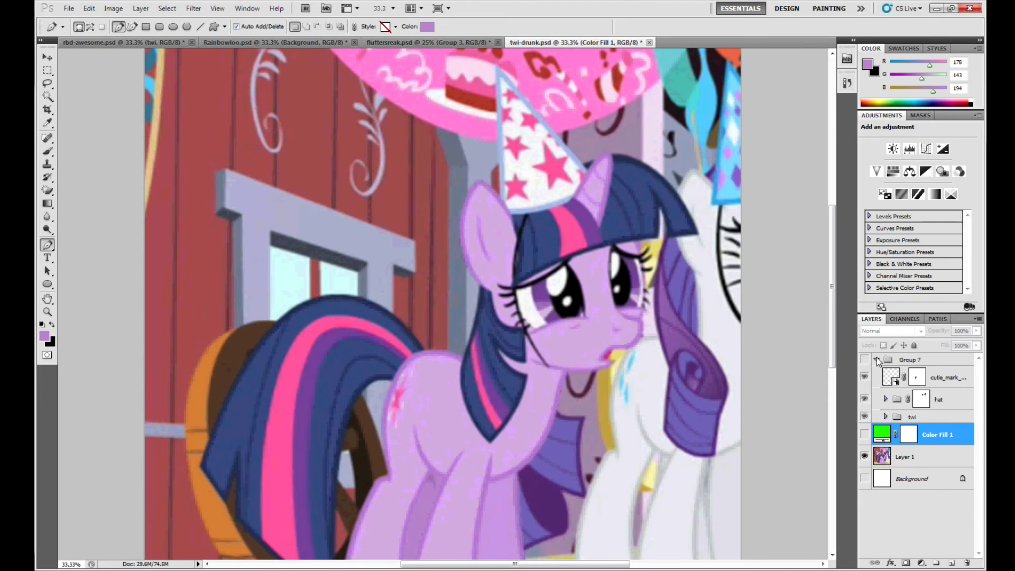
pyautogui.click(879, 365)
pyautogui.click(876, 360)
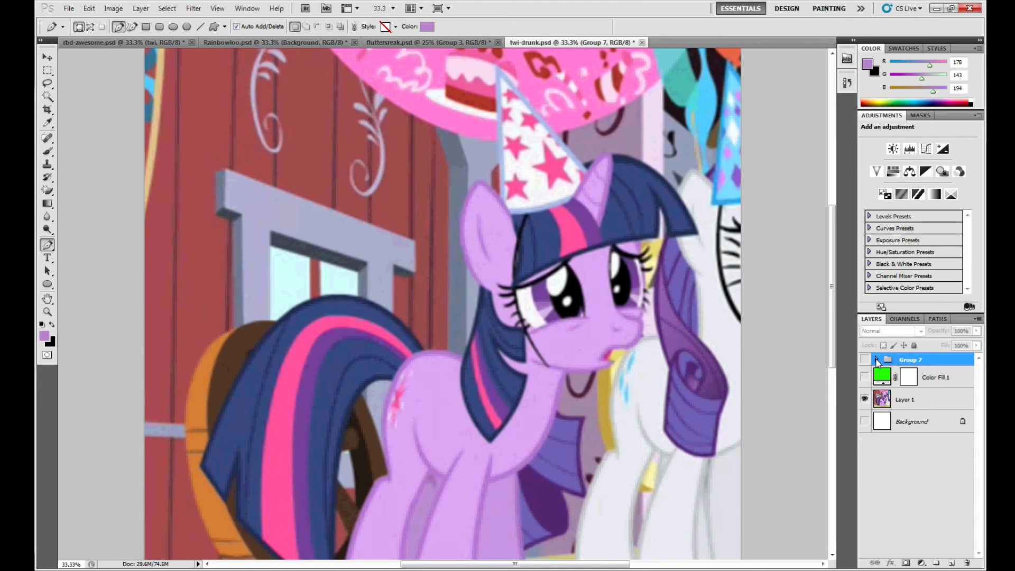
pyautogui.hotkey('ctrl', '-')
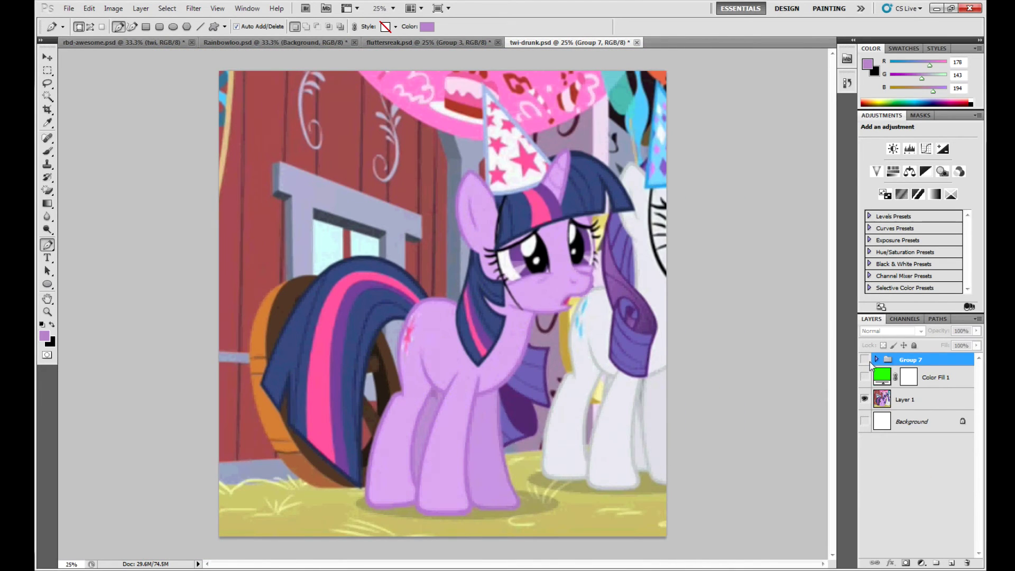